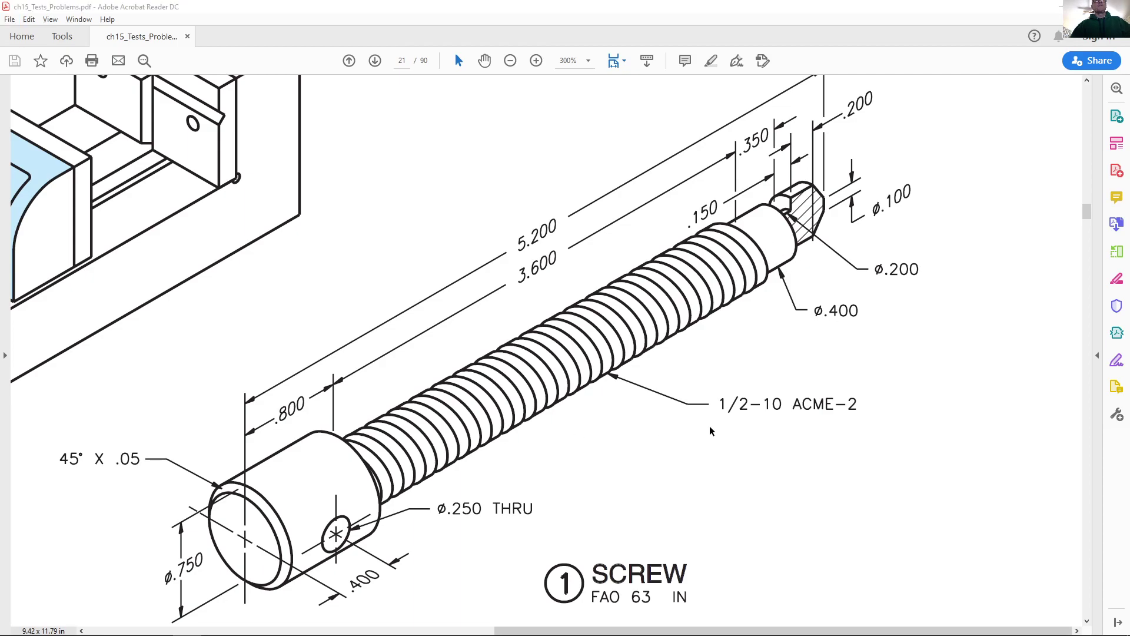
- Switch from the screw drawing in Acrobat Reader to the AutoCAD vise.dwg model
key("alt+Tab")
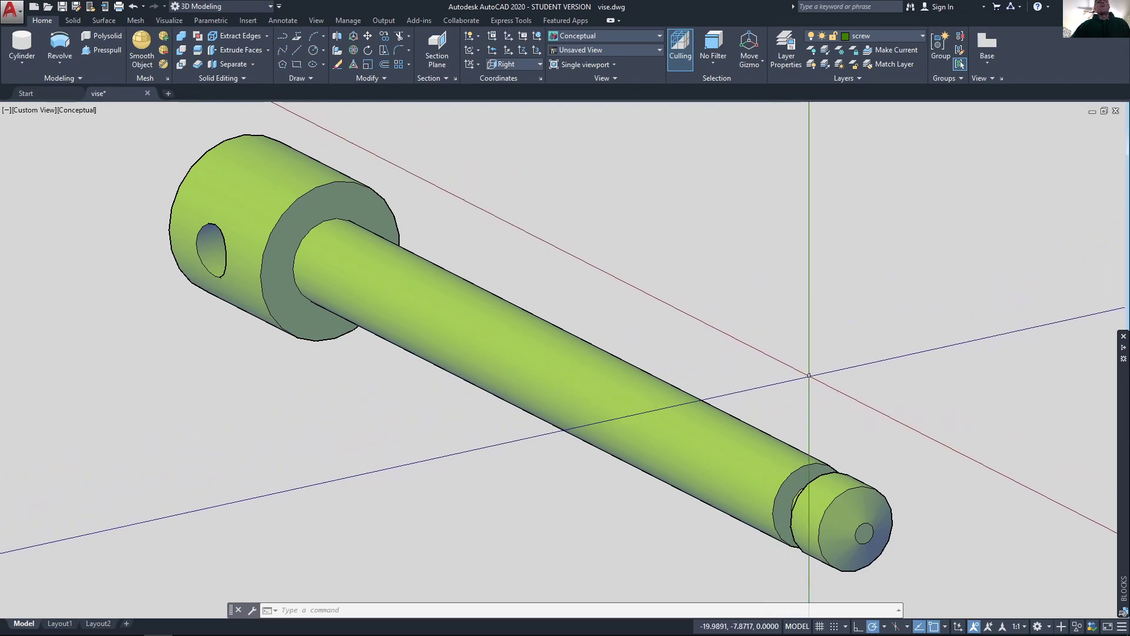
- Show the screw in 2D Wireframe from the Right view, panned to its narrow threaded end
left_click(642, 35)
left_click(573, 55)
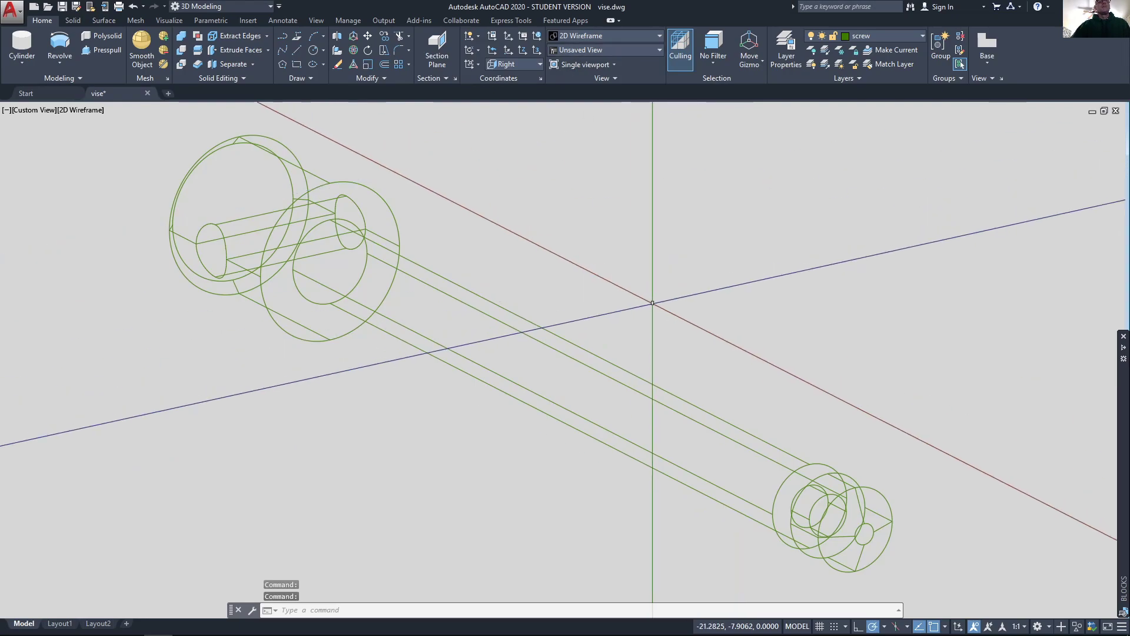
left_click(31, 110)
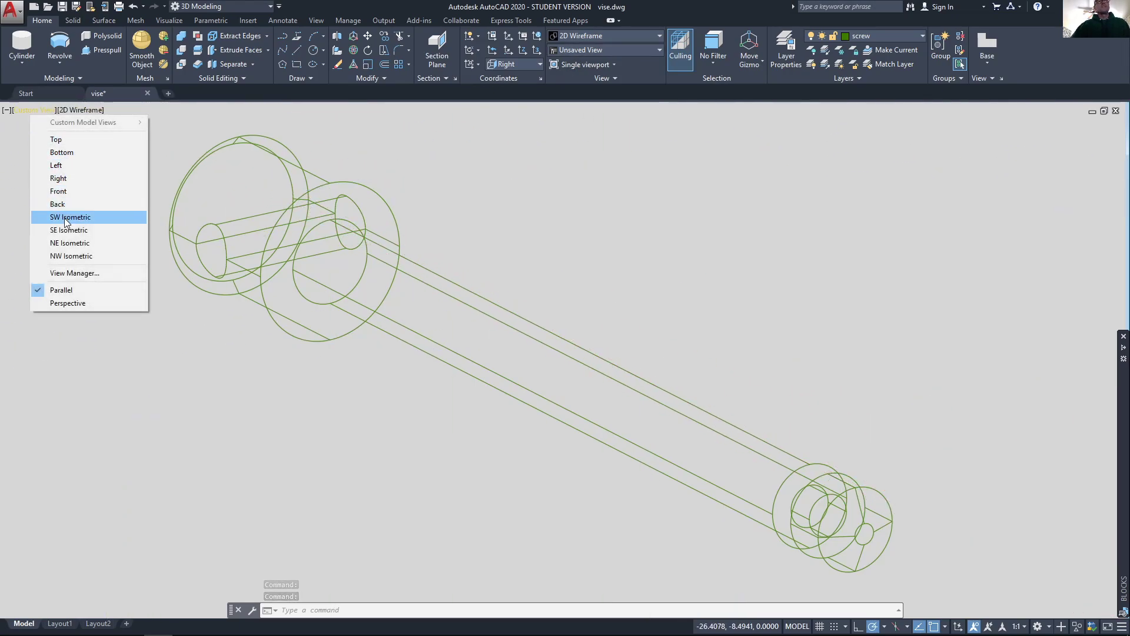
left_click(58, 178)
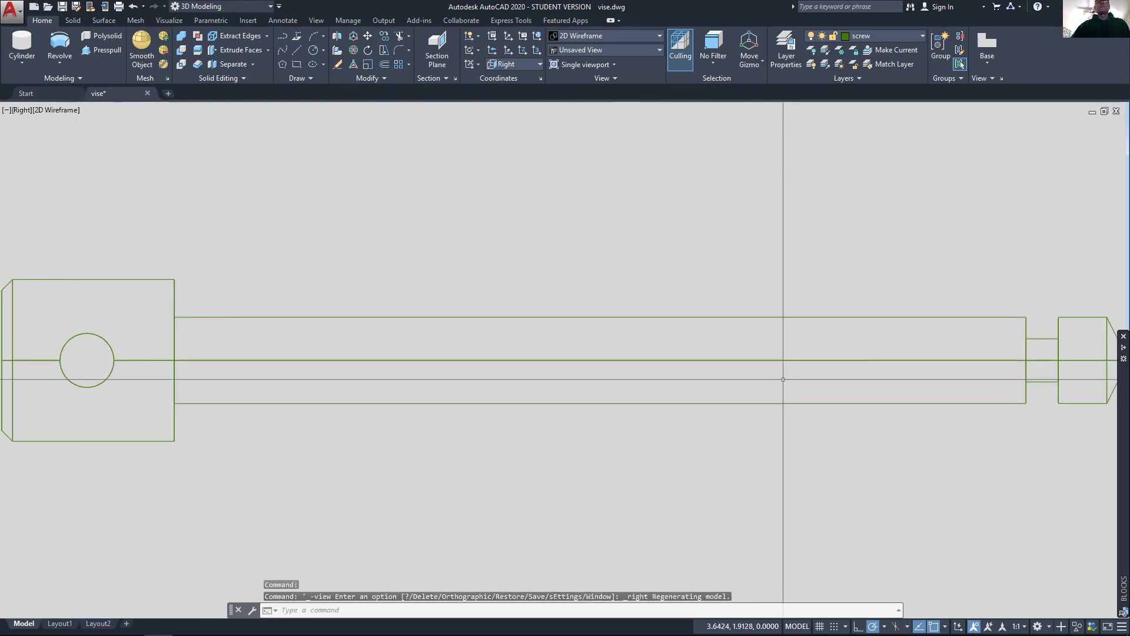
middle_click_drag(783, 370, 547, 413)
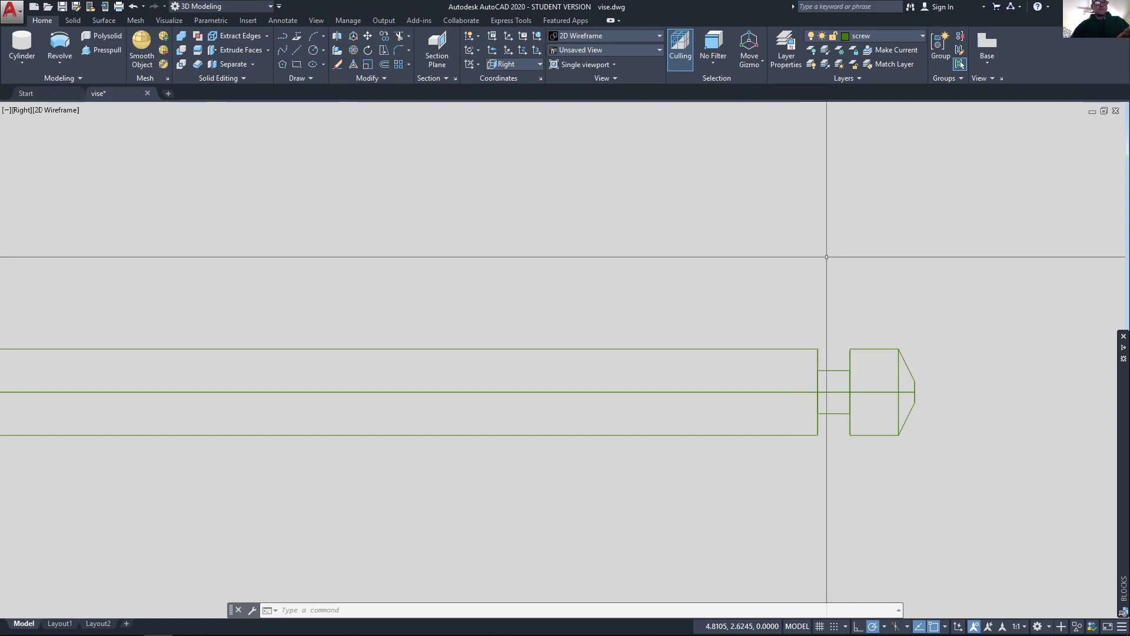
- Draw a short horizontal line above the end of the shaft
type("l")
key("Return")
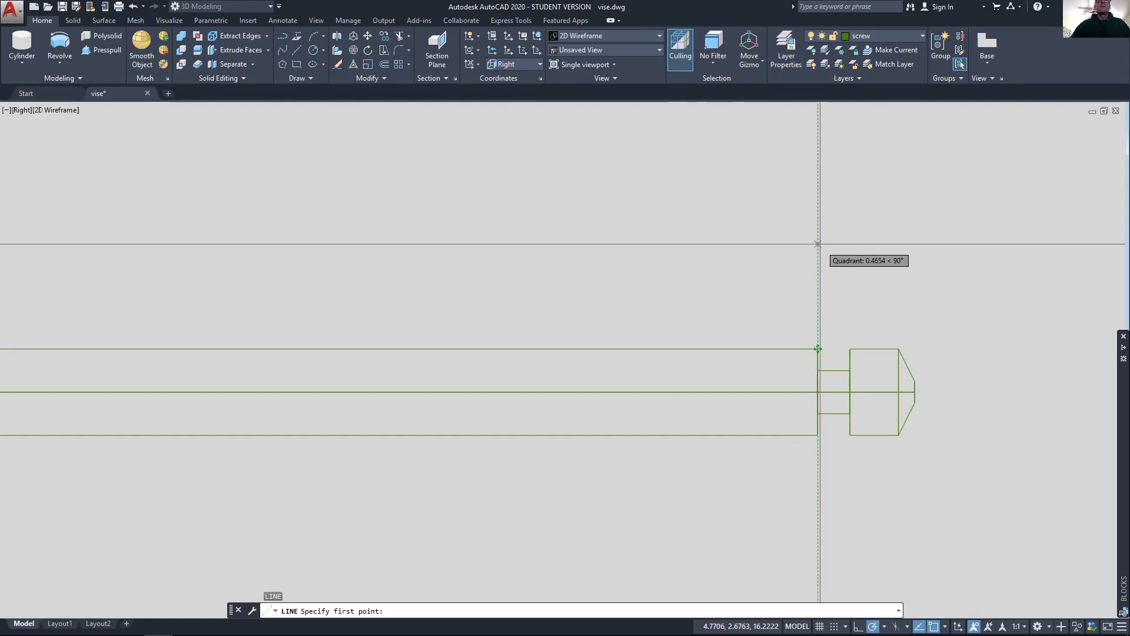
left_click(818, 218)
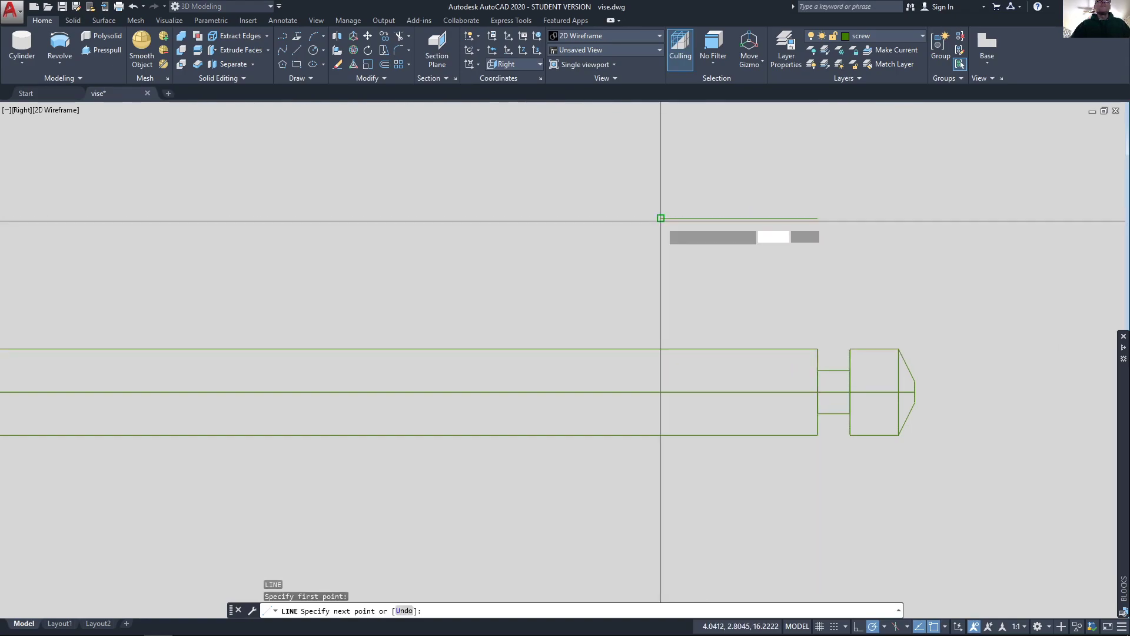
left_click(660, 219)
key("Return")
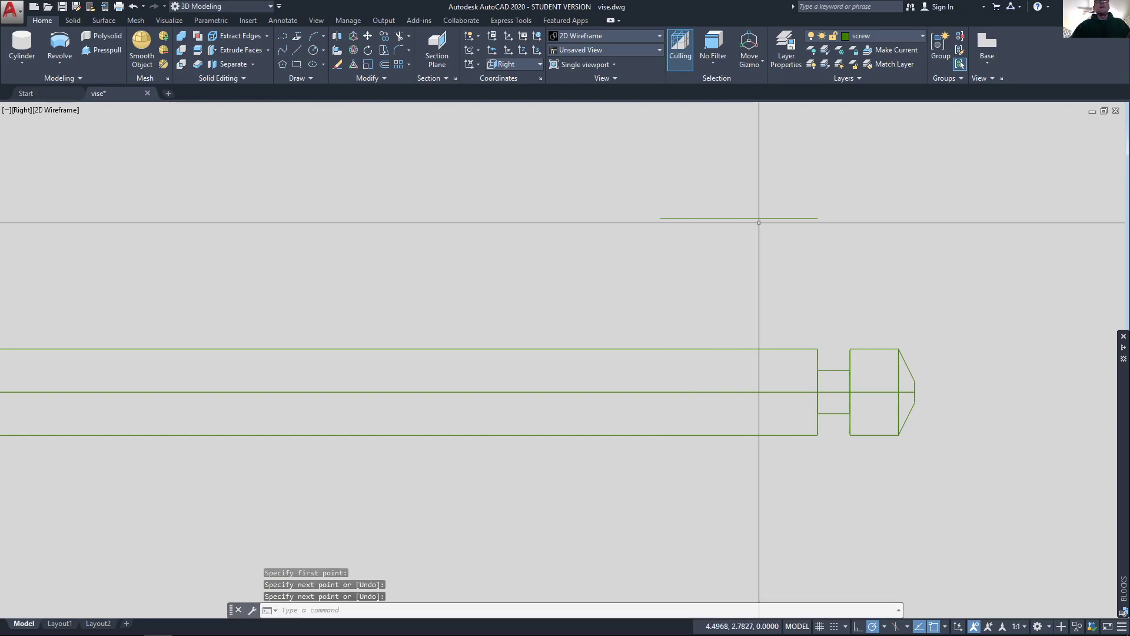
- Offset the line 0.05 downward and zoom in on both parallel lines
key("Return")
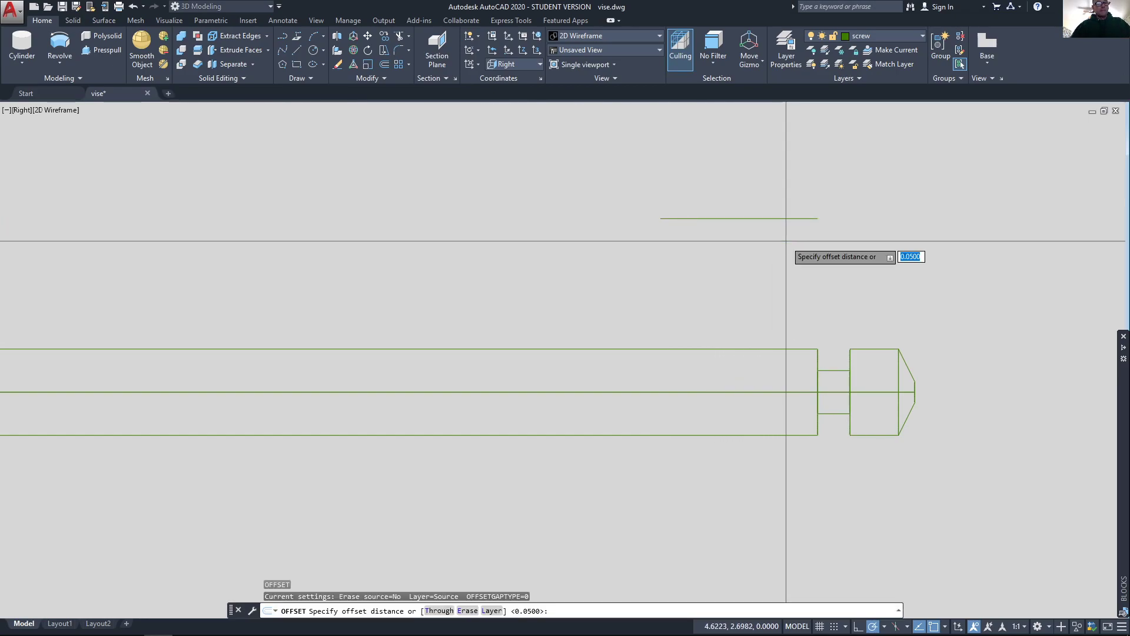
type(".05")
key("Return")
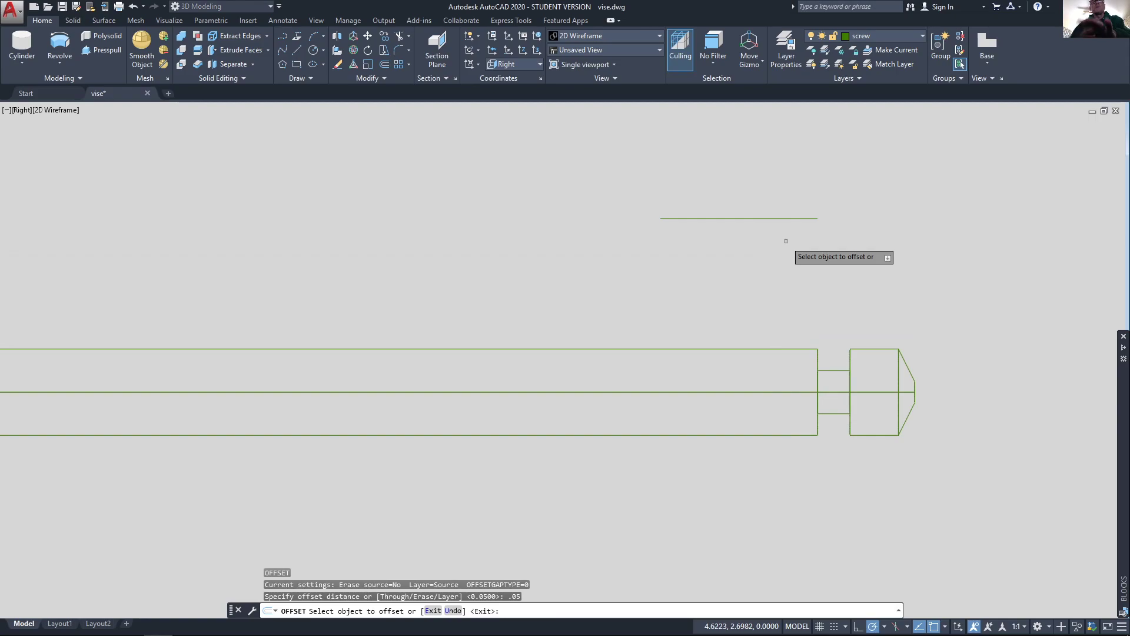
left_click(783, 218)
left_click(820, 299)
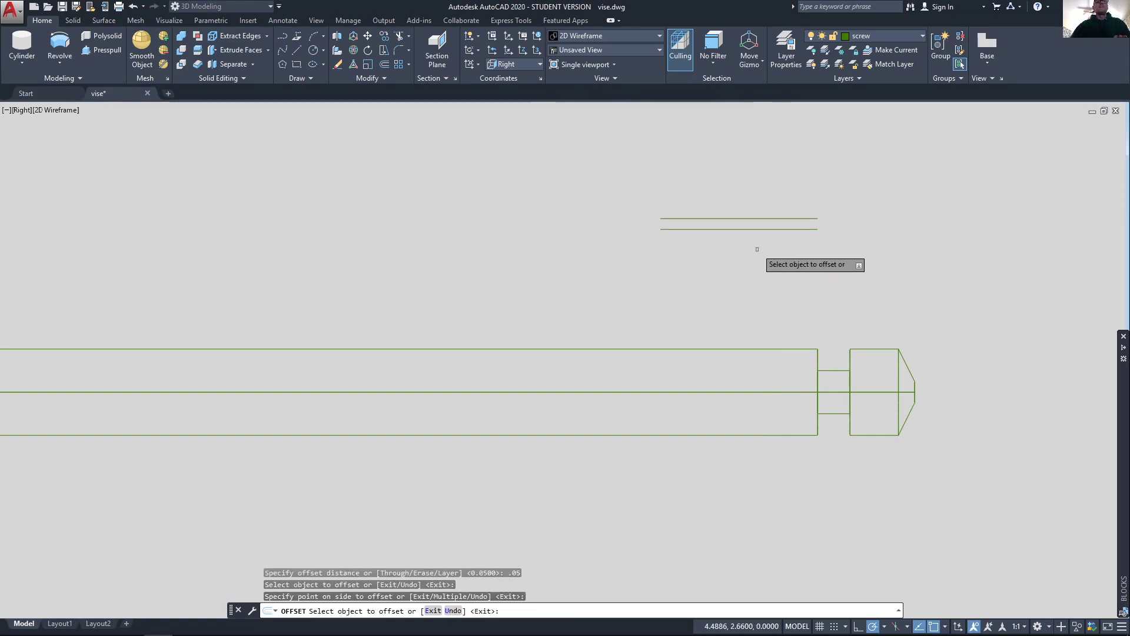
key("Return")
scroll(759, 241, "up", 6)
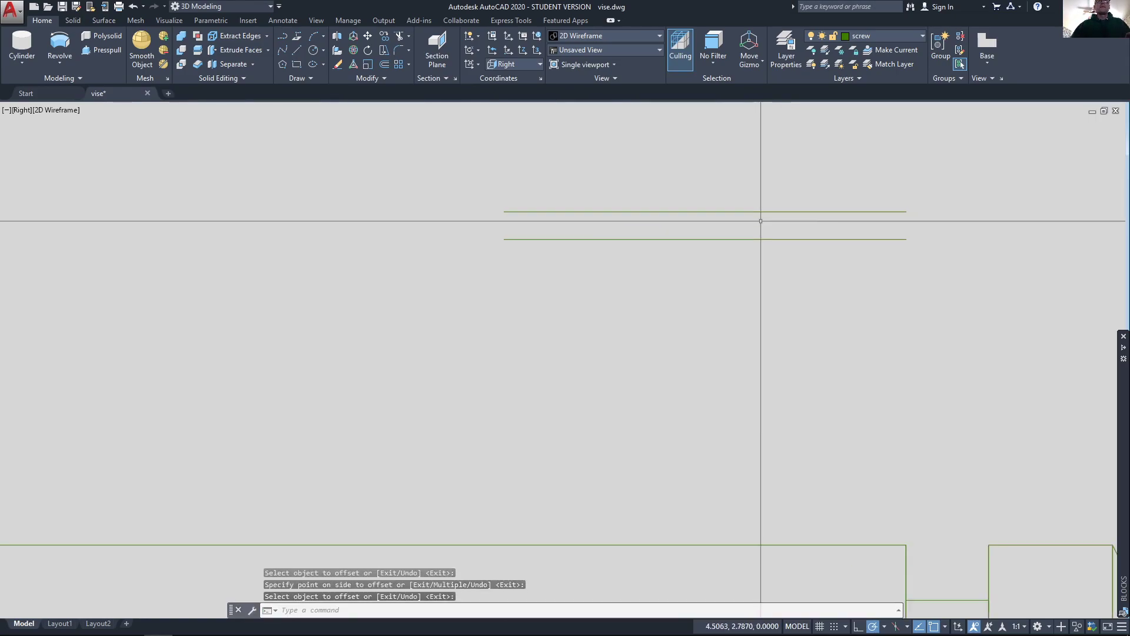
scroll(761, 220, "up", 2)
middle_click_drag(762, 242, 397, 348)
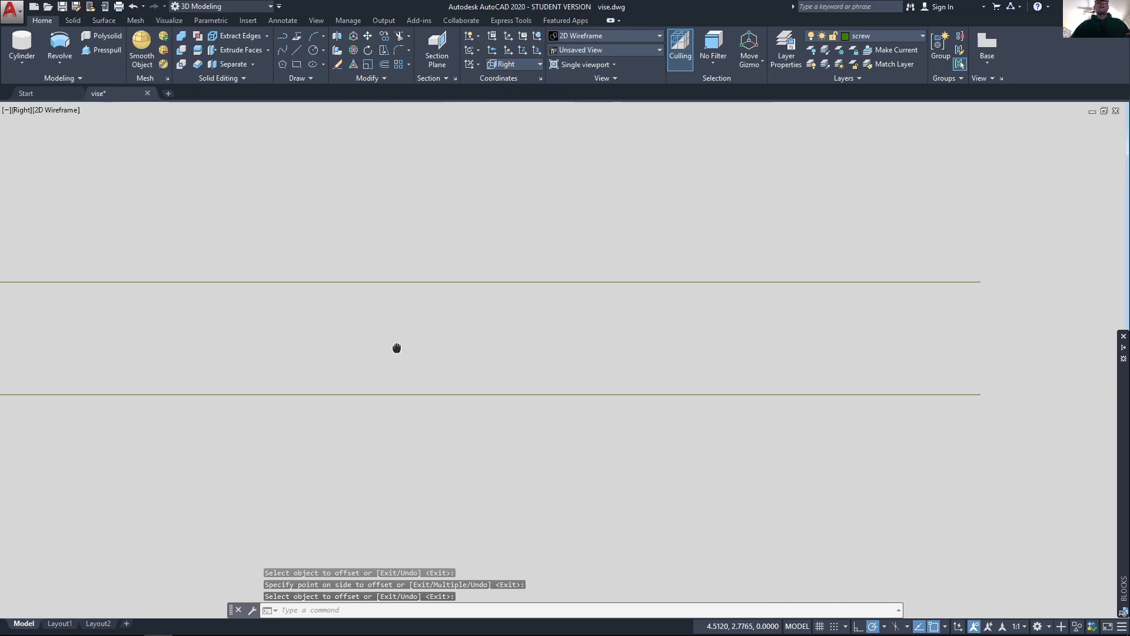
type("l")
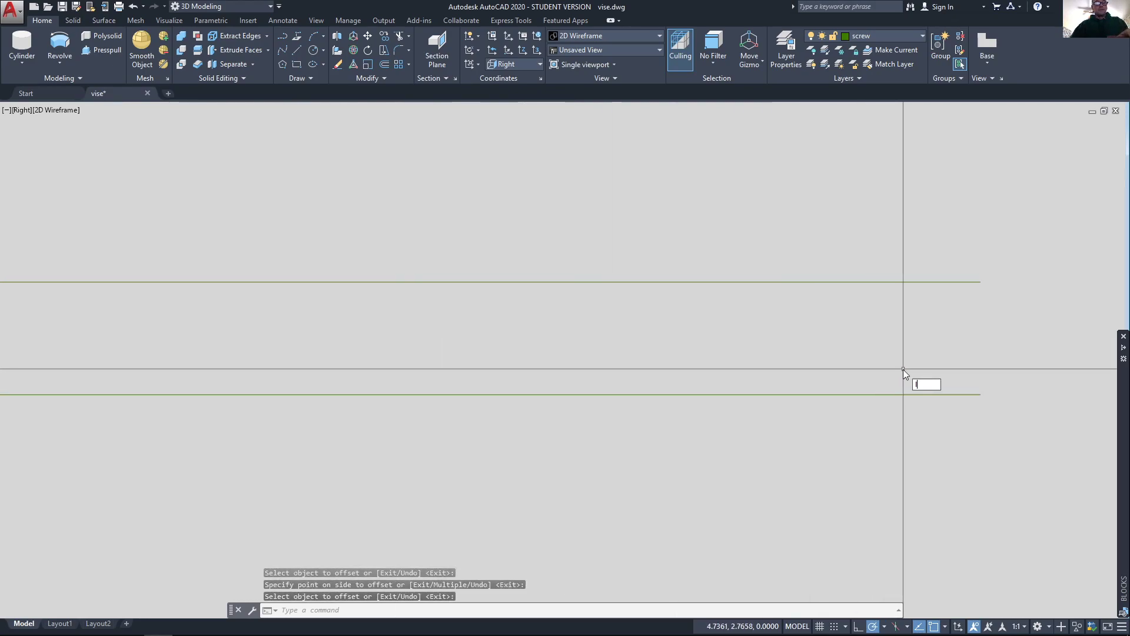
key("Return")
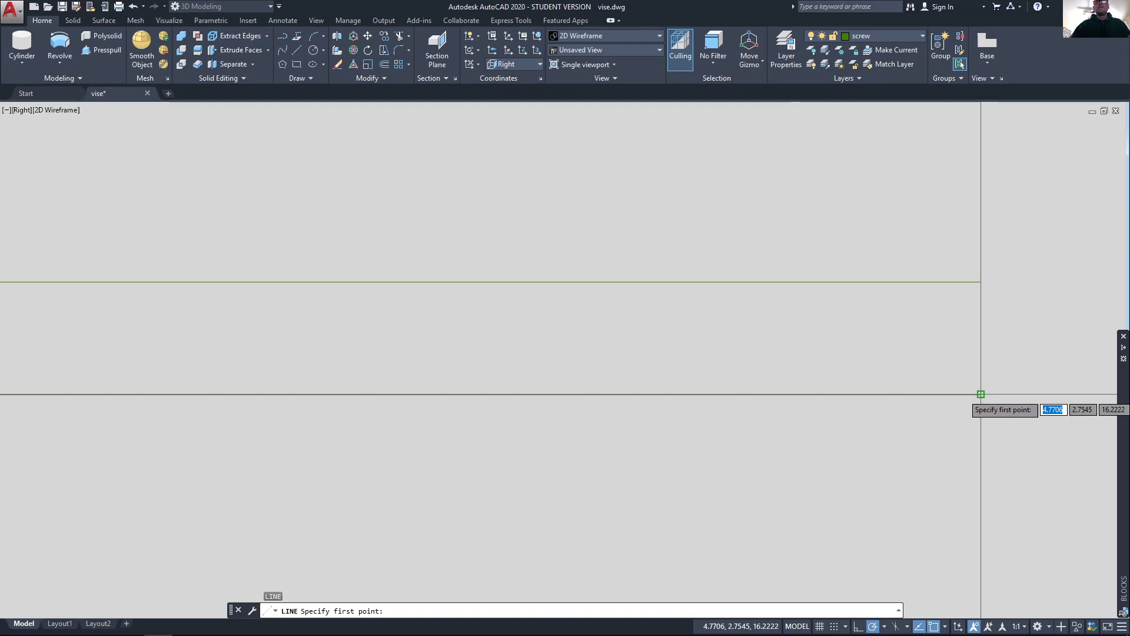
- Draw a slanted line at 104.5 degrees from the lower line's right end
left_click(980, 393)
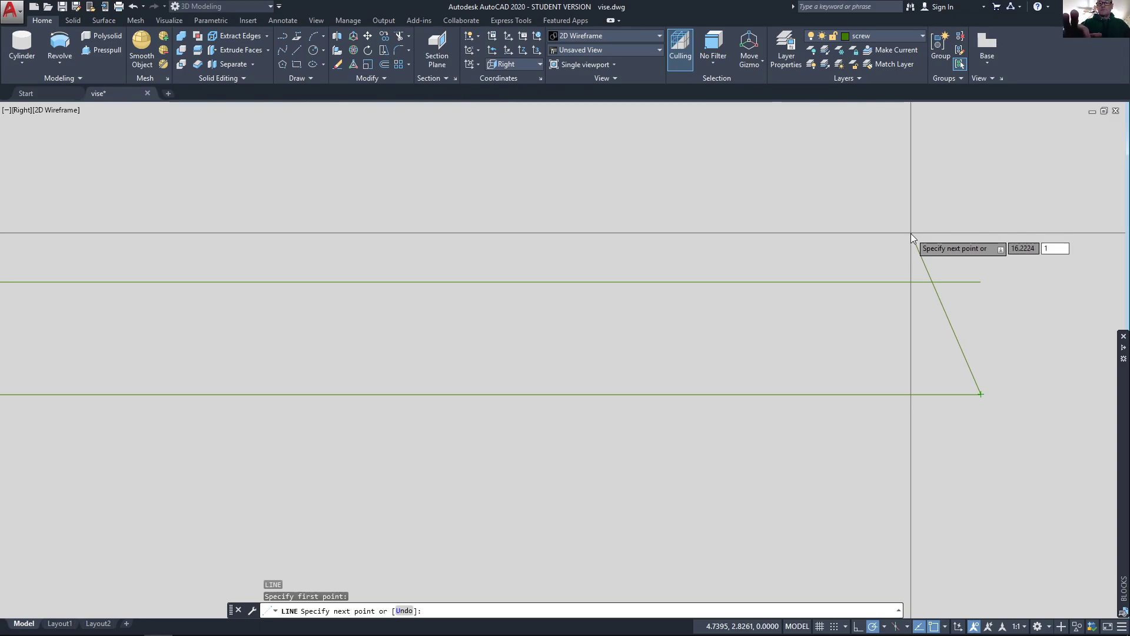
type("104.5")
key("Return")
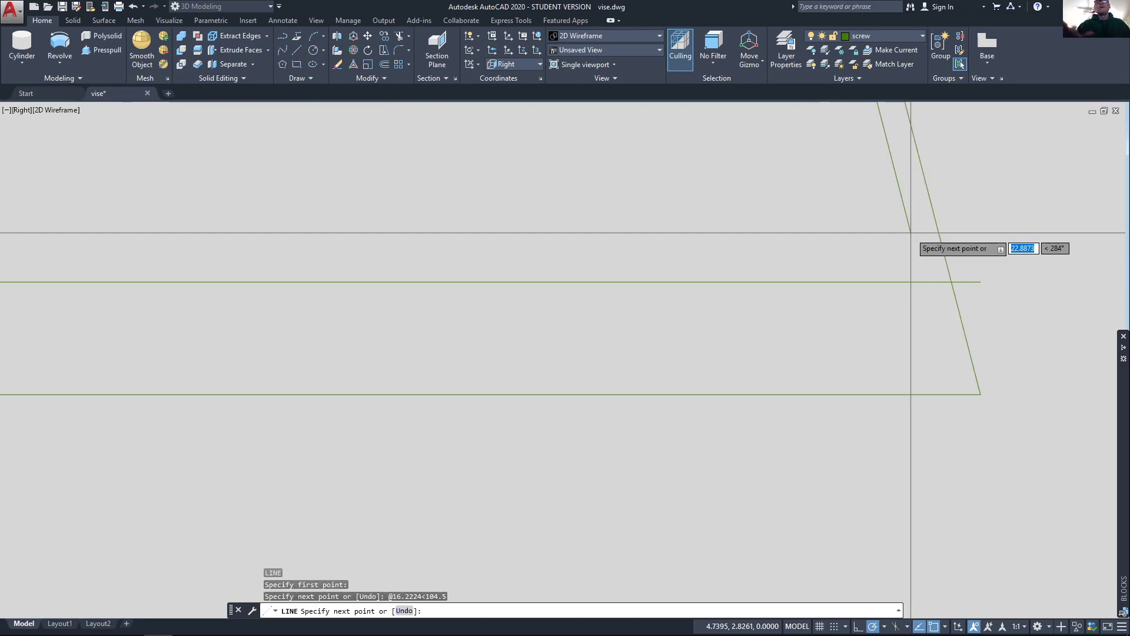
scroll(912, 323, "down", 6)
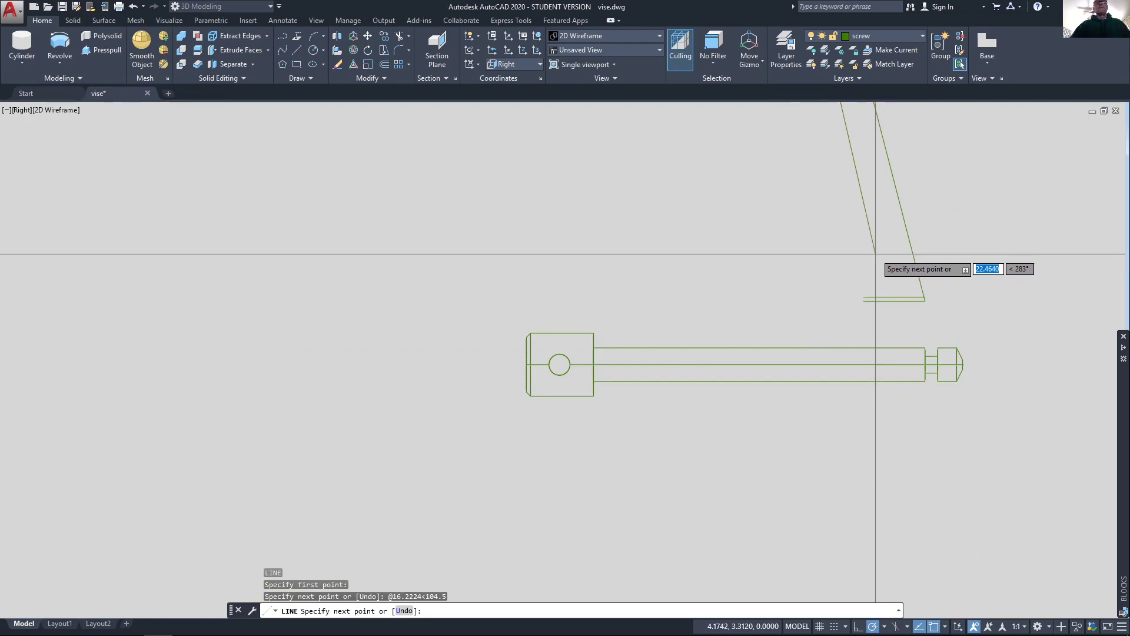
scroll(874, 264, "up", 2)
scroll(873, 264, "up", 5)
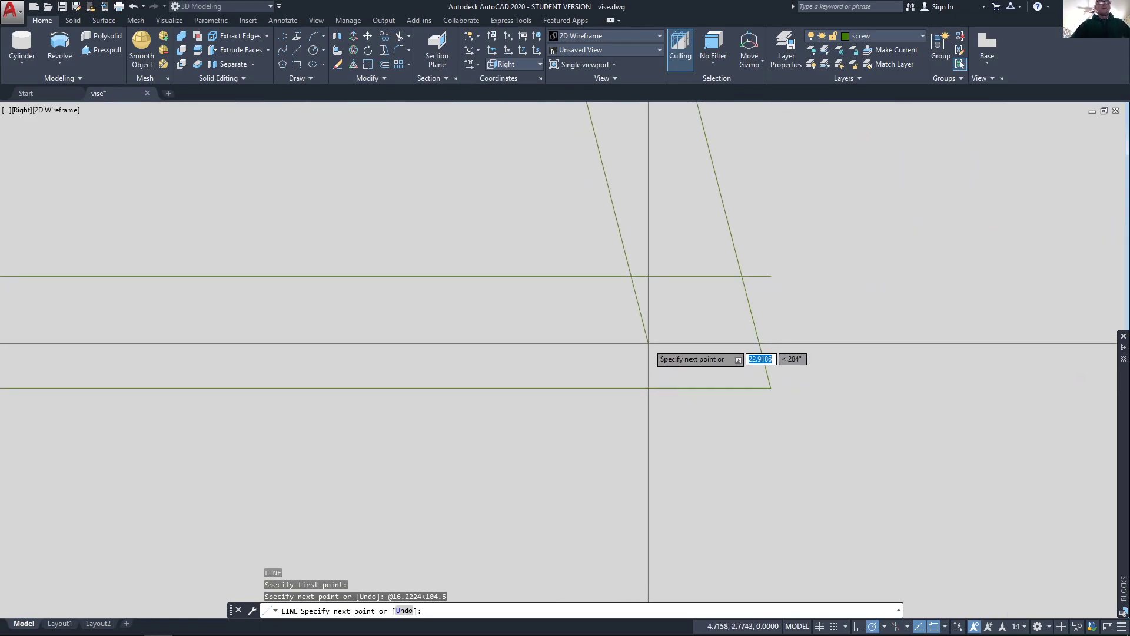
key("Return")
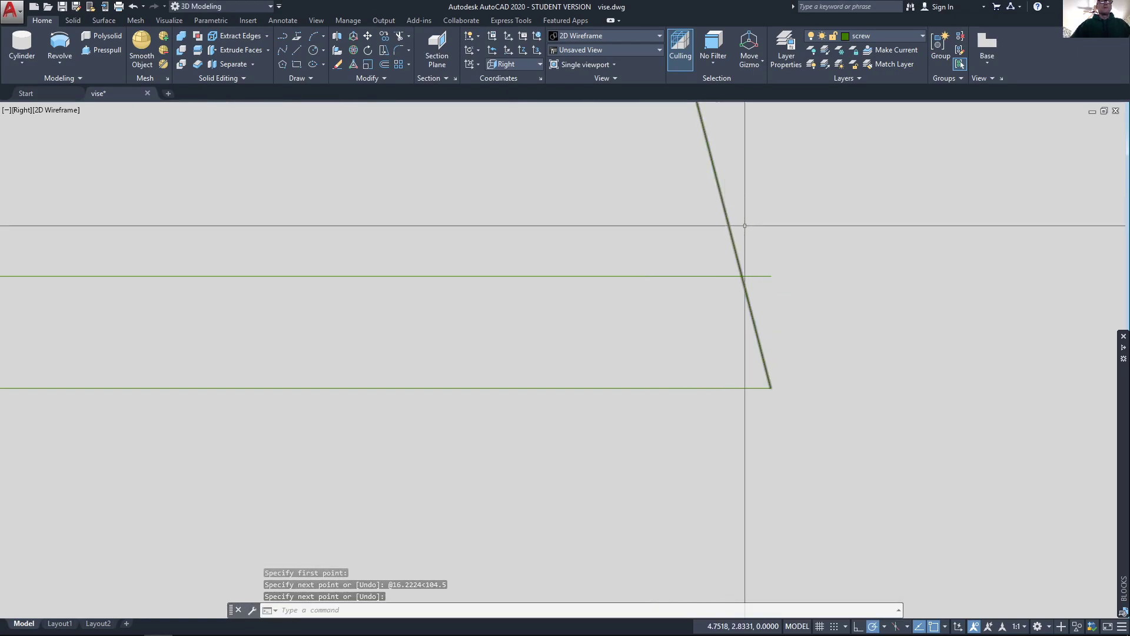
- Trim the slanted line back to the upper line, leaving one thread flank selected
type("tr")
key("Return")
key("Return")
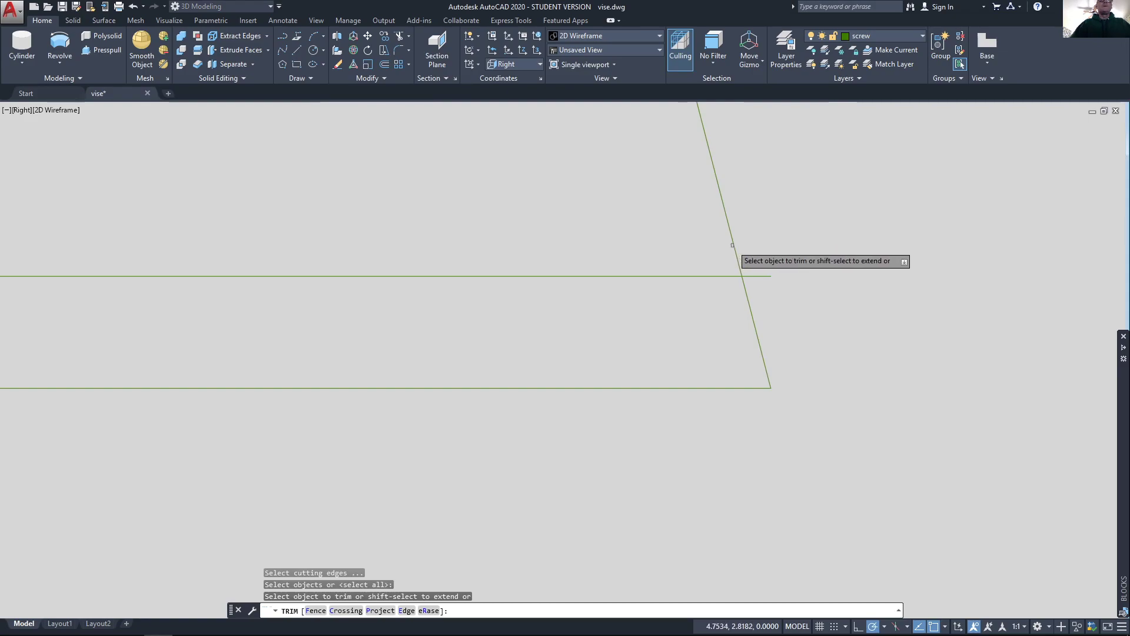
left_click(732, 245)
key("Return")
left_click(752, 318)
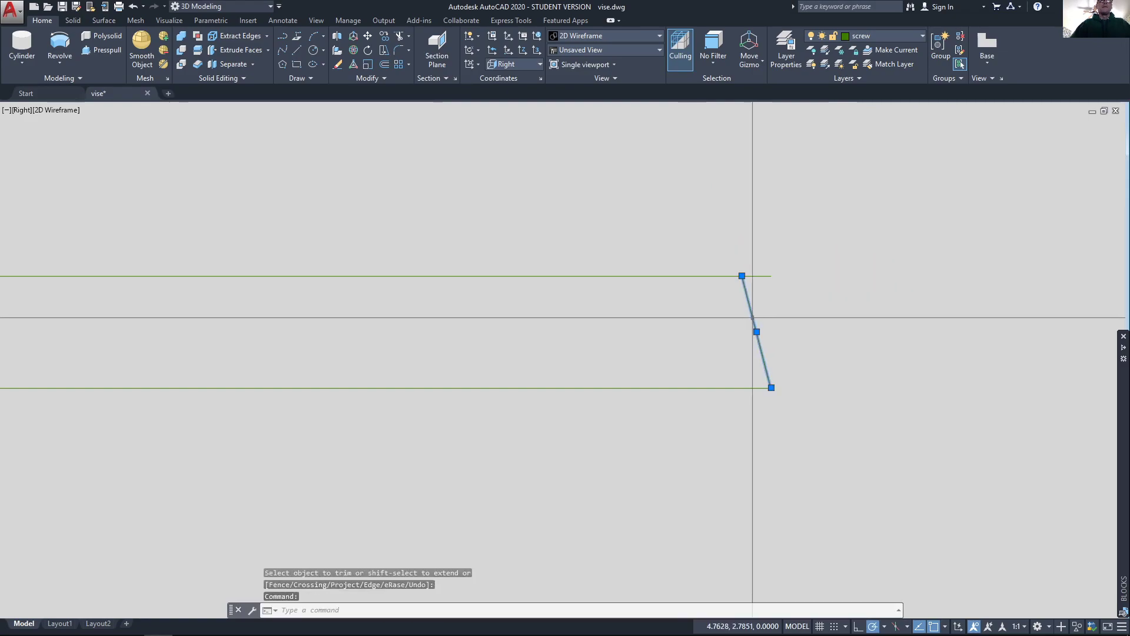
type("mi")
key("Return")
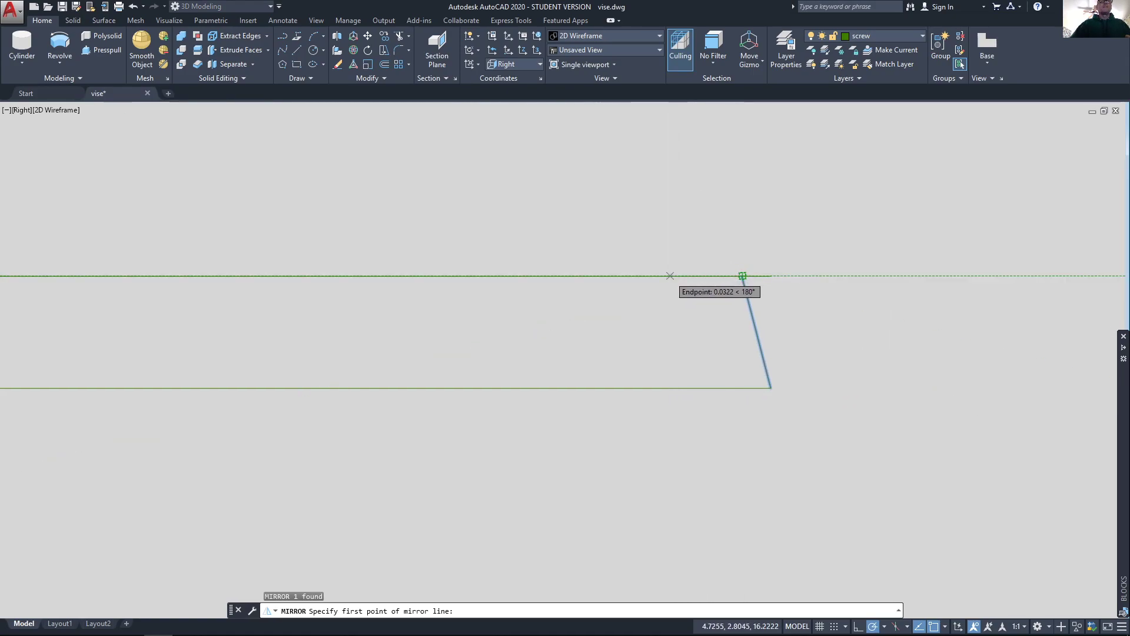
- Mirror the flank about a vertical axis, keeping the original, to form a trapezoidal tooth
left_click(670, 275)
left_click(670, 228)
key("Return")
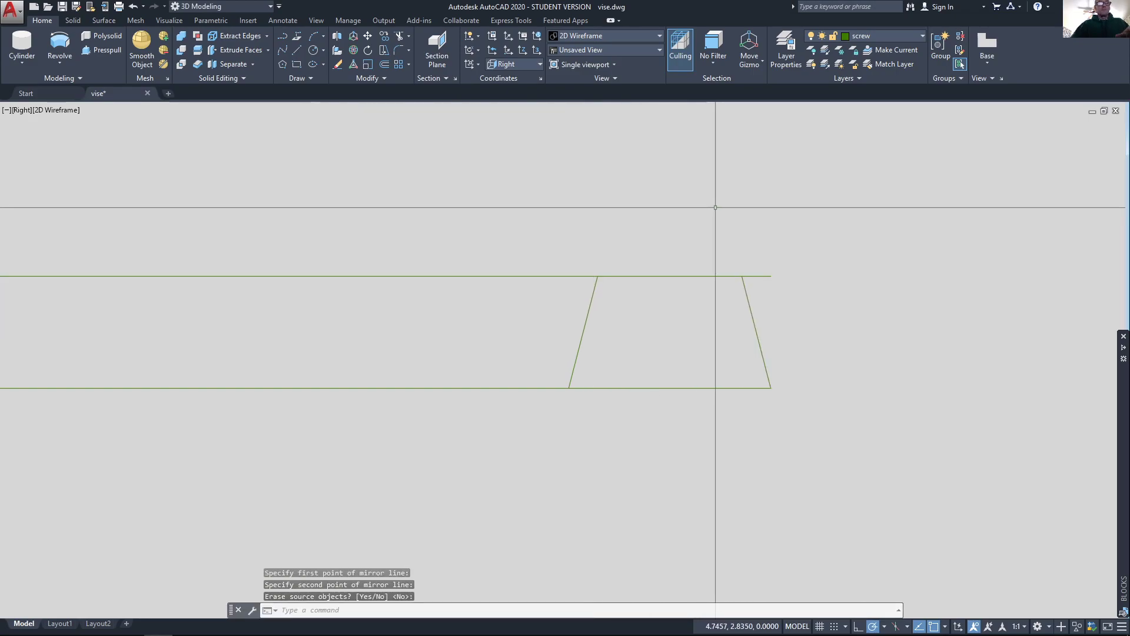
- Draw a parallel flank line .03707 left of the tooth's top corner, extending below the bottom line
type("l")
key("Return")
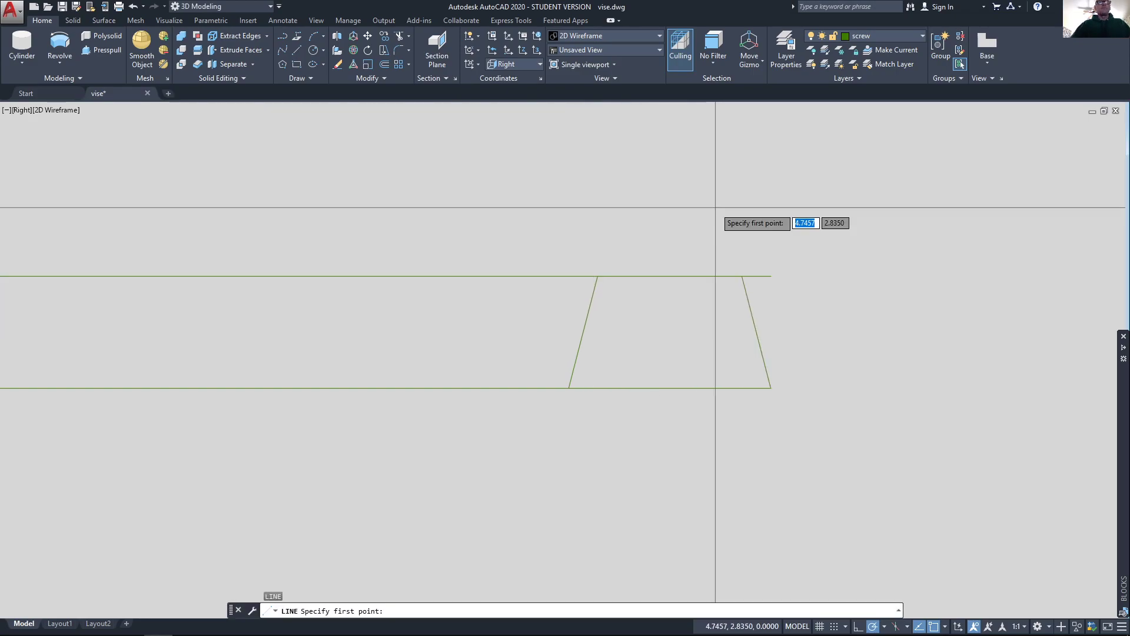
left_click(742, 276)
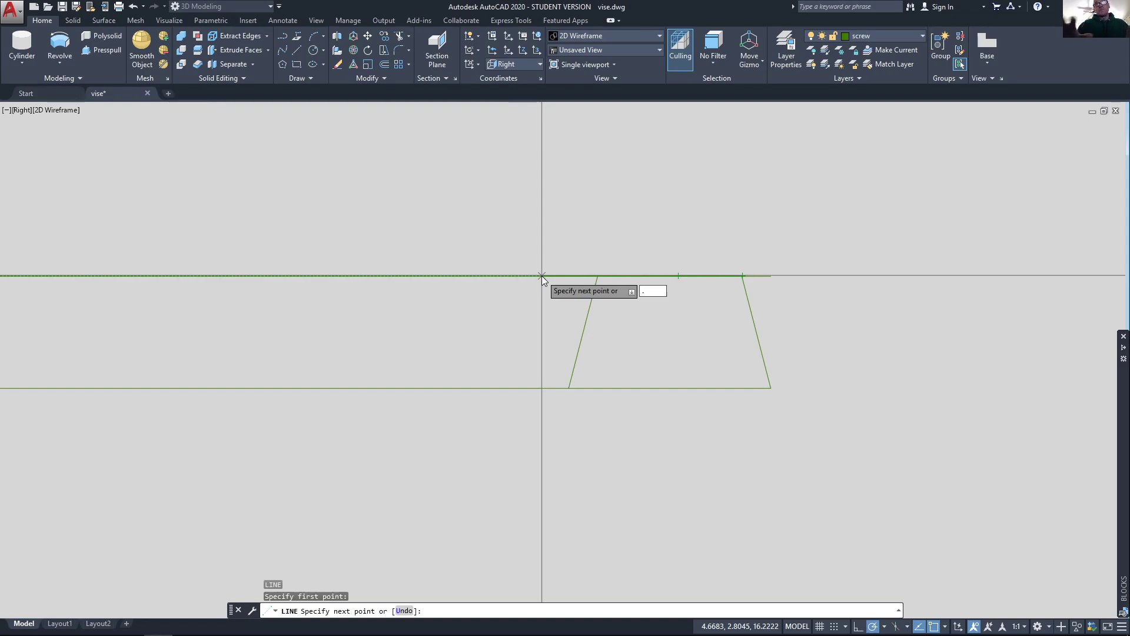
type("03707")
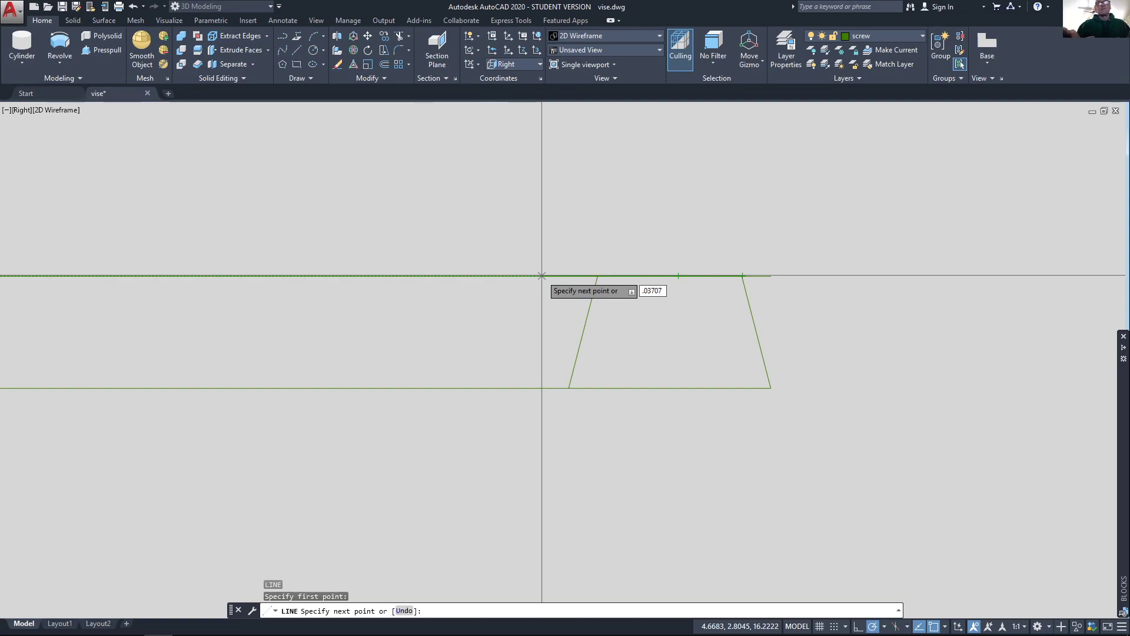
key("Return")
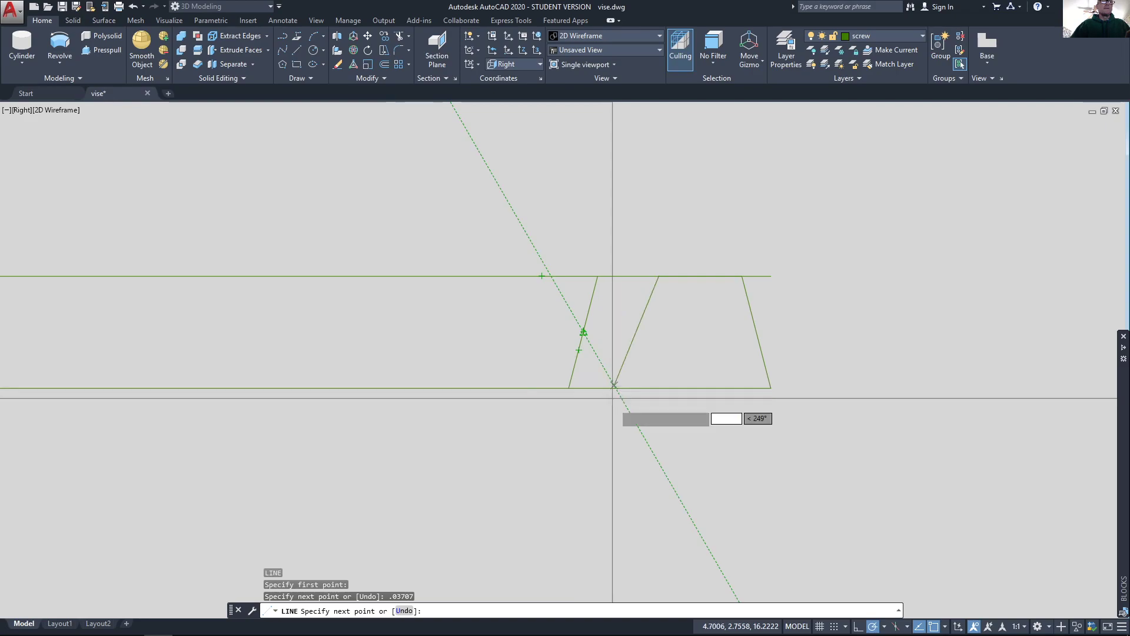
left_click(618, 436)
key("Return")
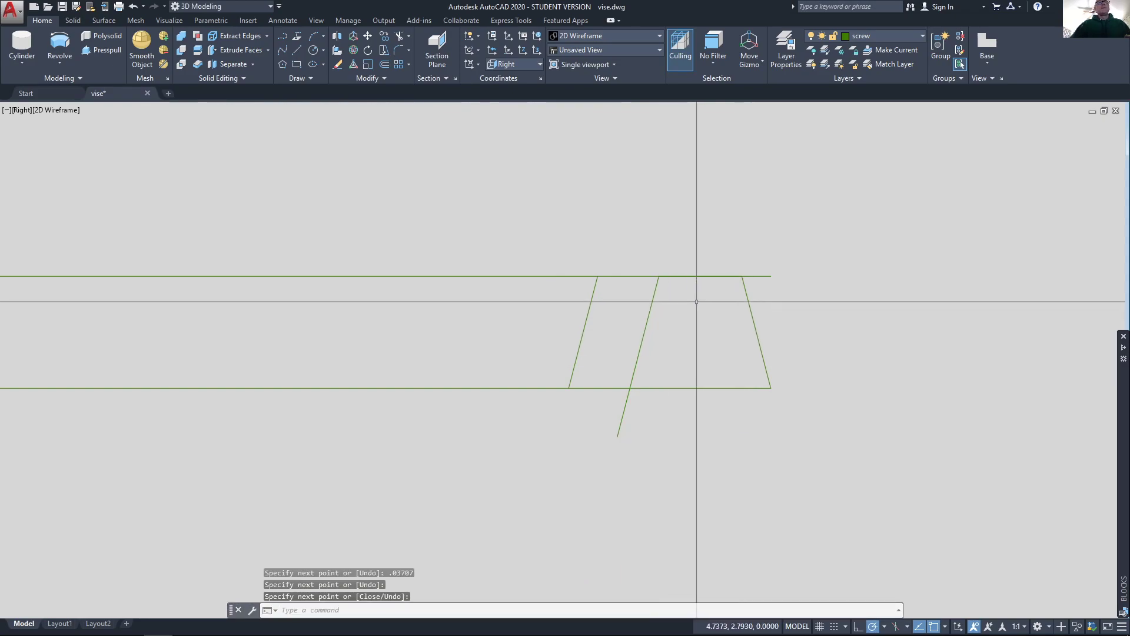
left_click(586, 325)
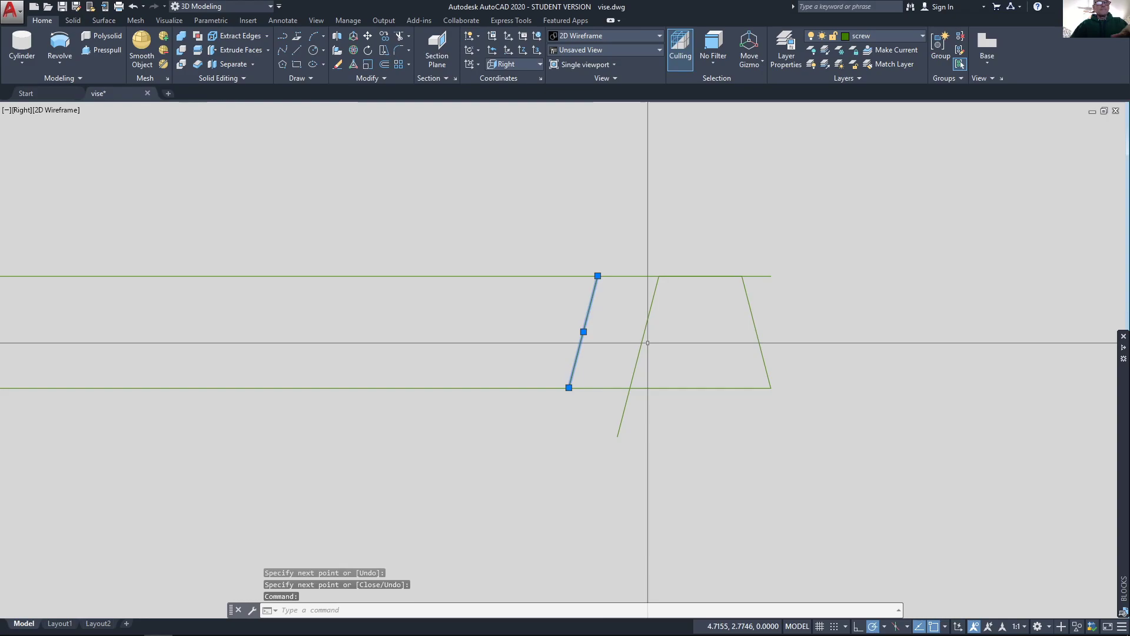
- Delete the extra slanted line and trim the new flank below the bottom line
key("Delete")
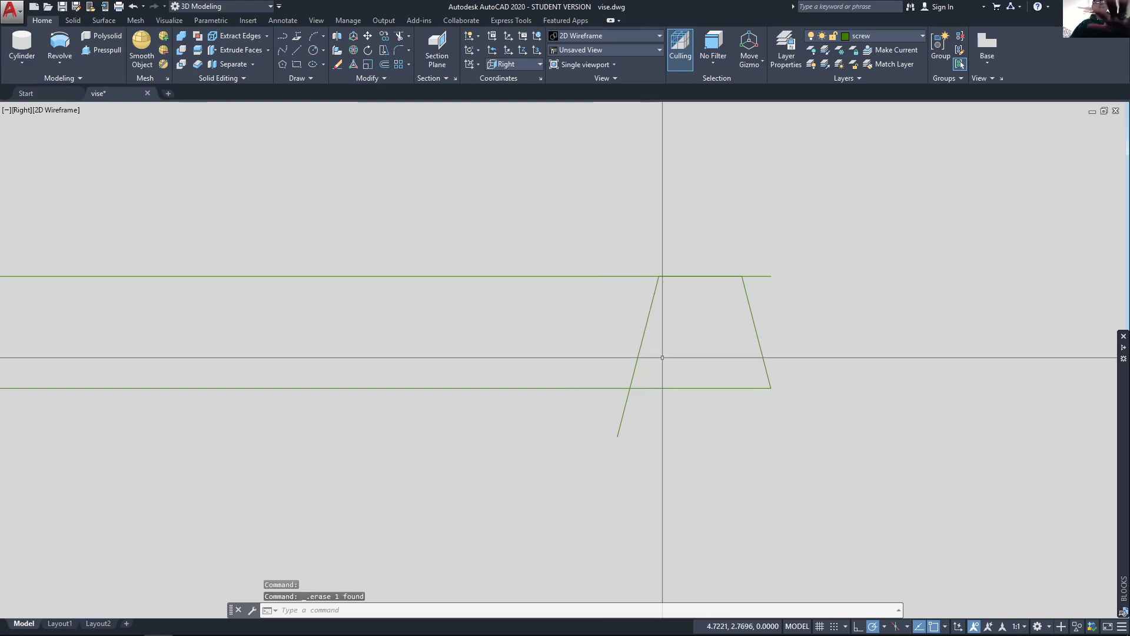
type("tr")
key("Return")
key("Return")
left_click(624, 412)
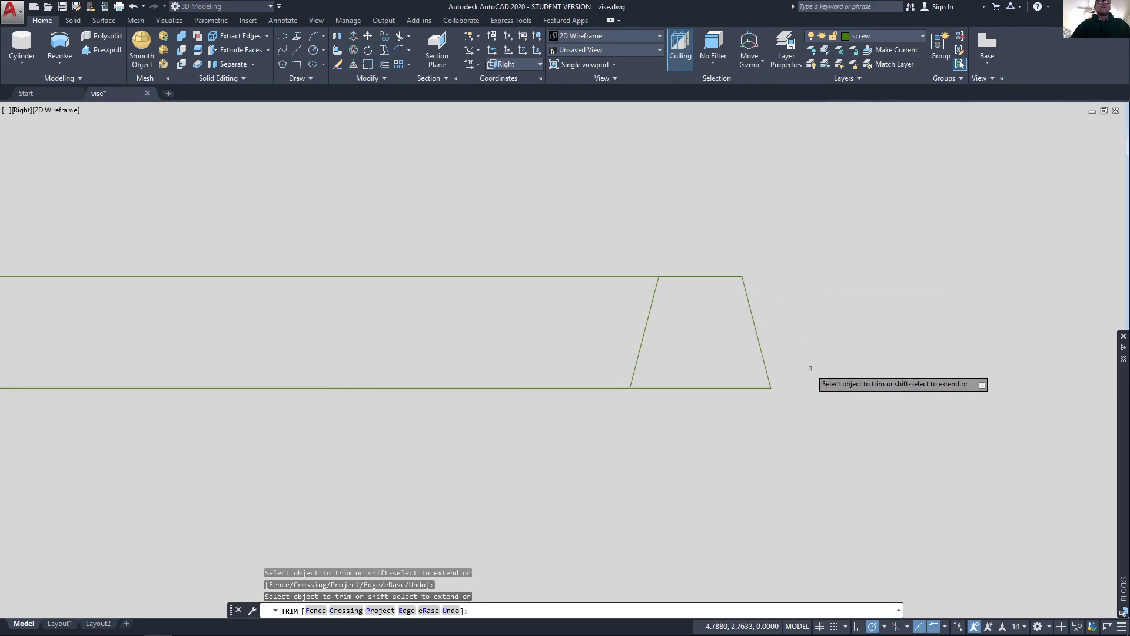
key("Return")
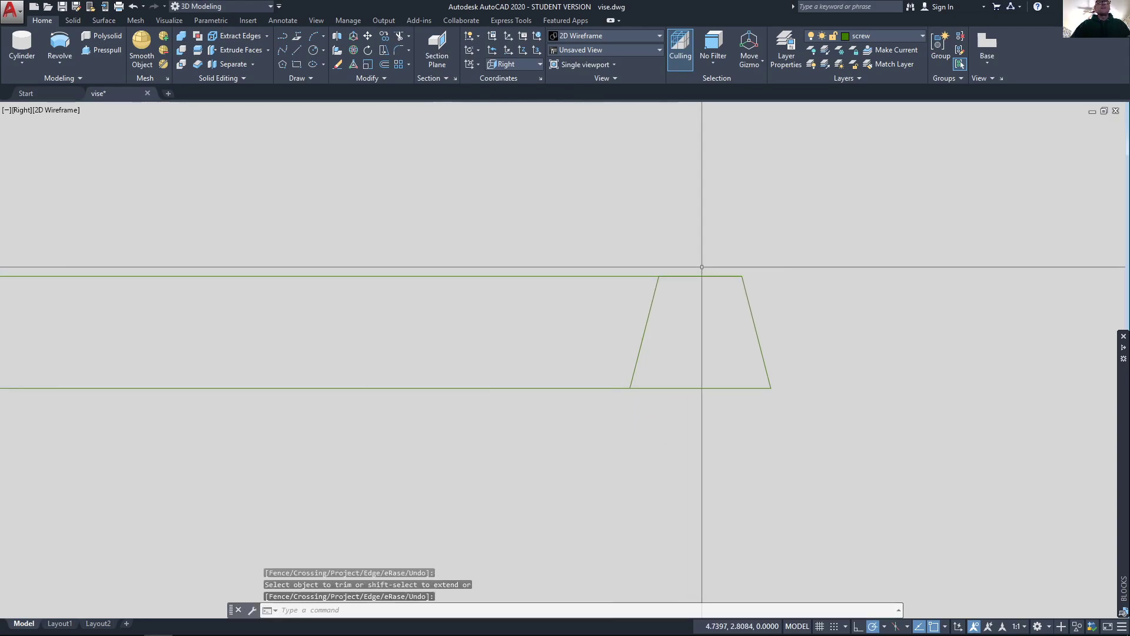
- Select the tooth's left flank, top edge and right flank
left_click(650, 308)
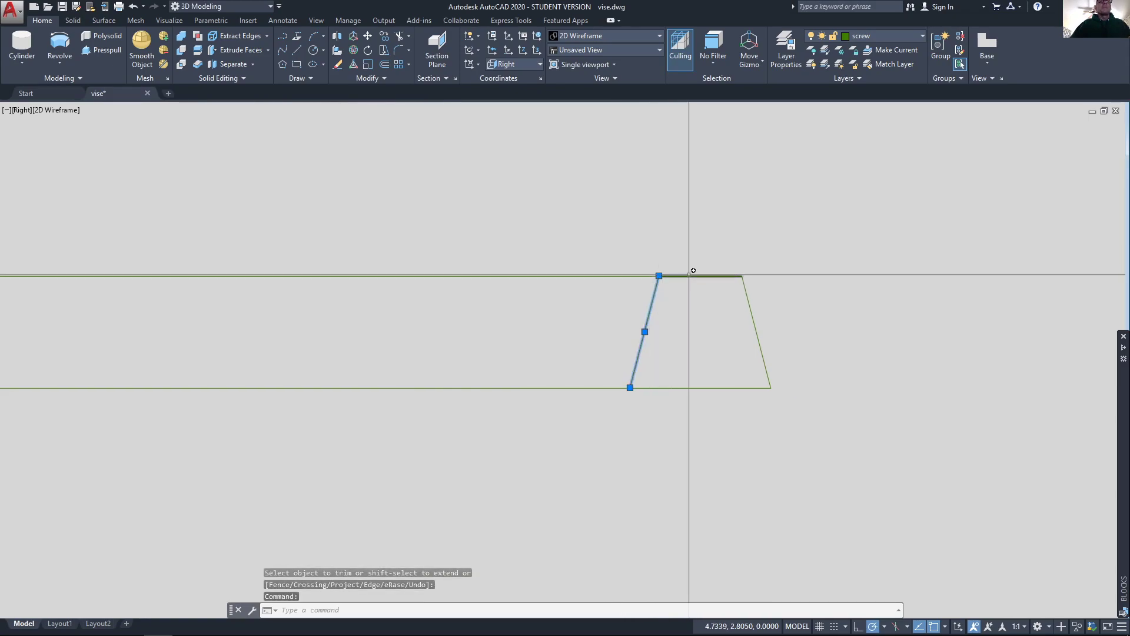
left_click(706, 276)
left_click(753, 318)
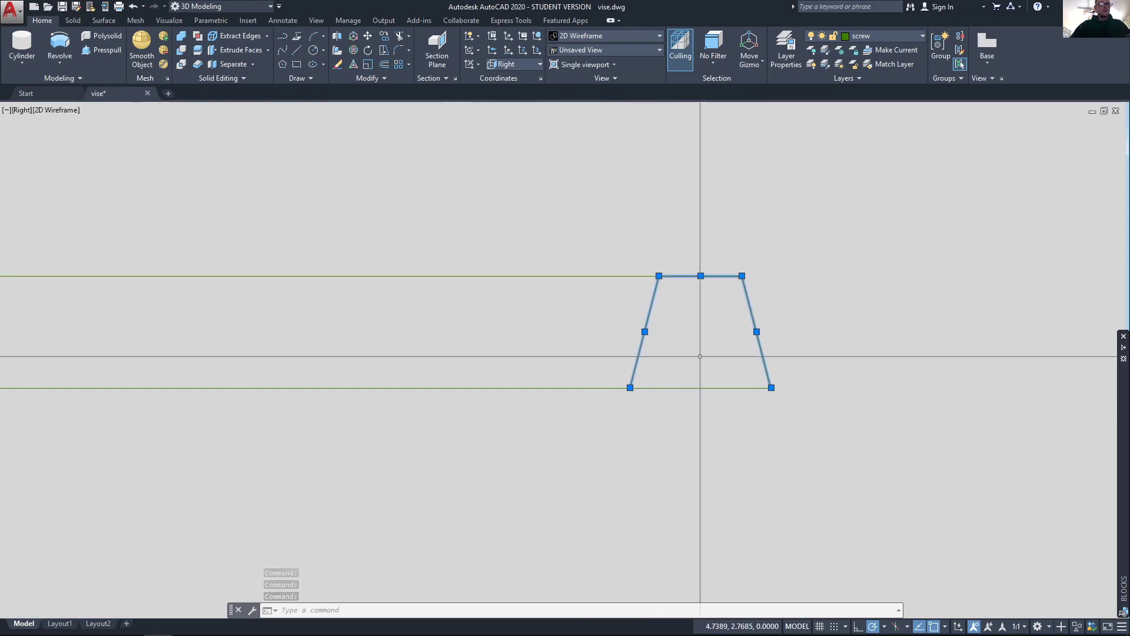
- Copy the three tooth edges 0.1 to the left from the top-edge midpoint
type("co")
key("Return")
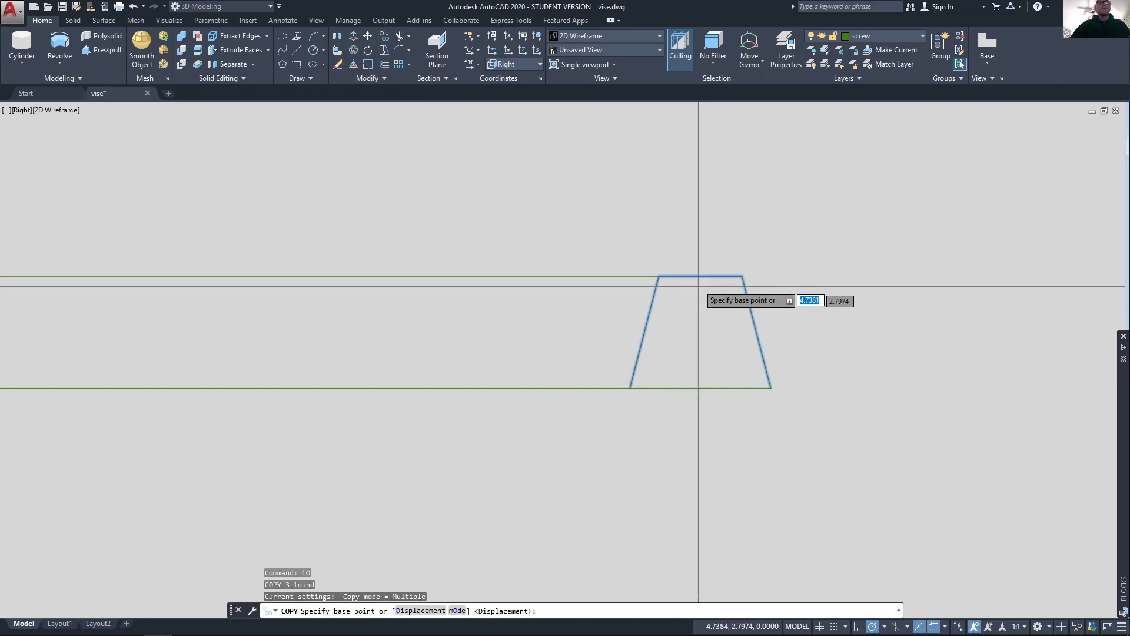
left_click(701, 276)
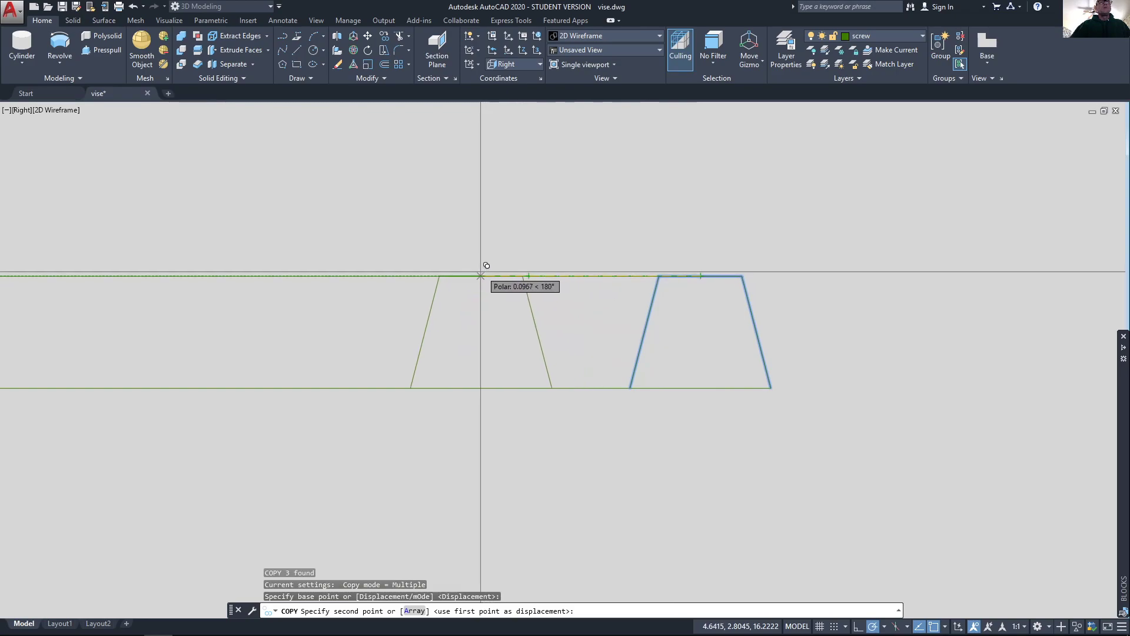
type(".1")
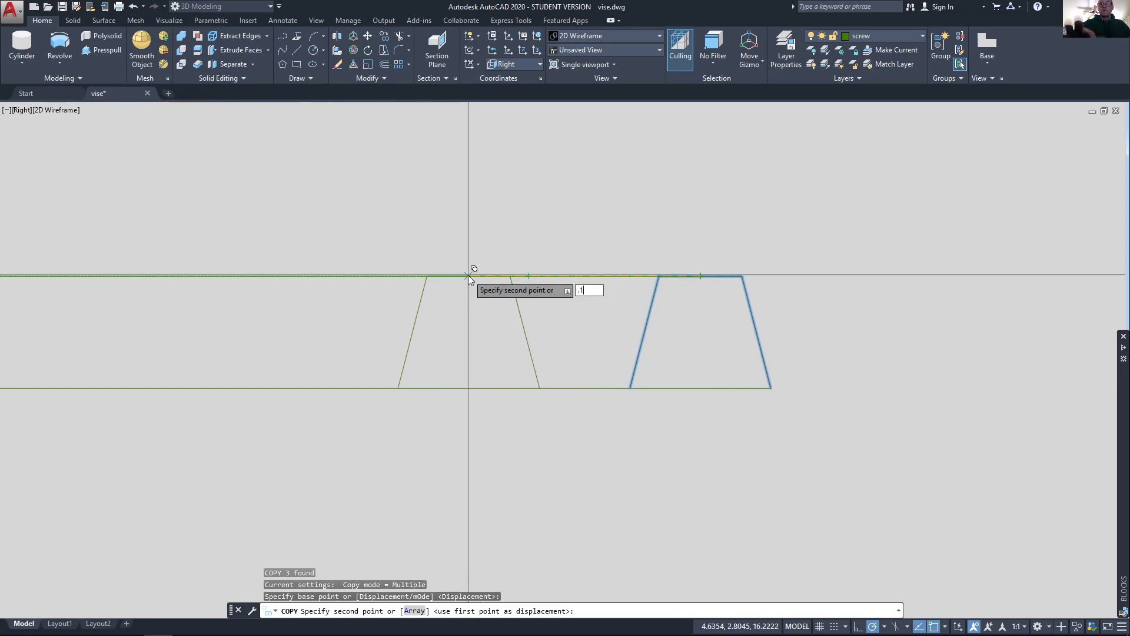
key("Return")
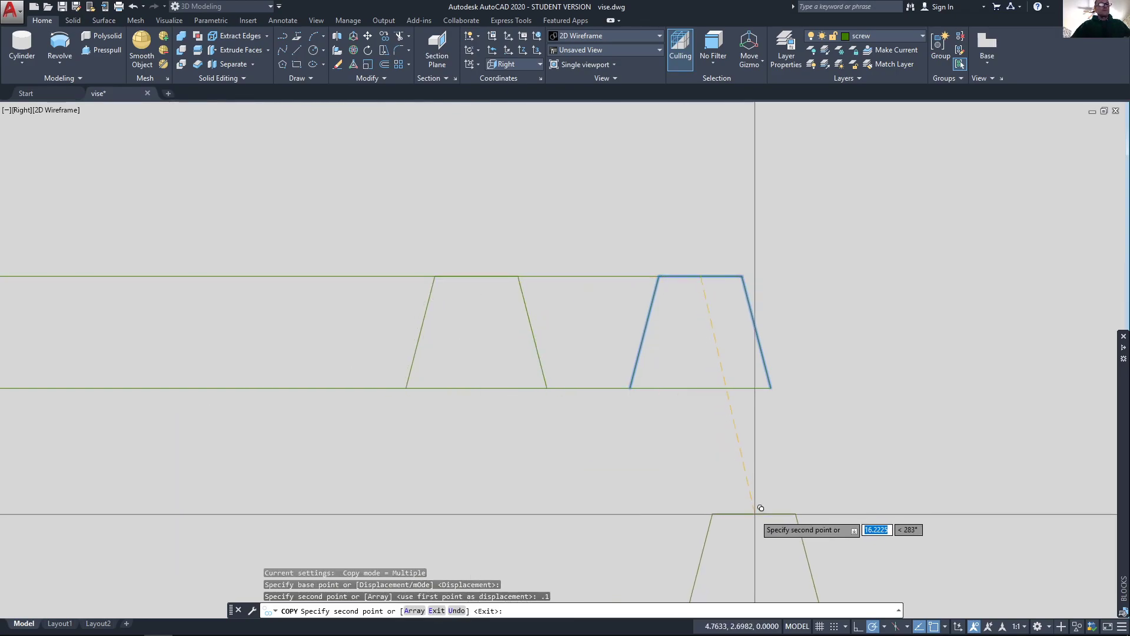
key("Return")
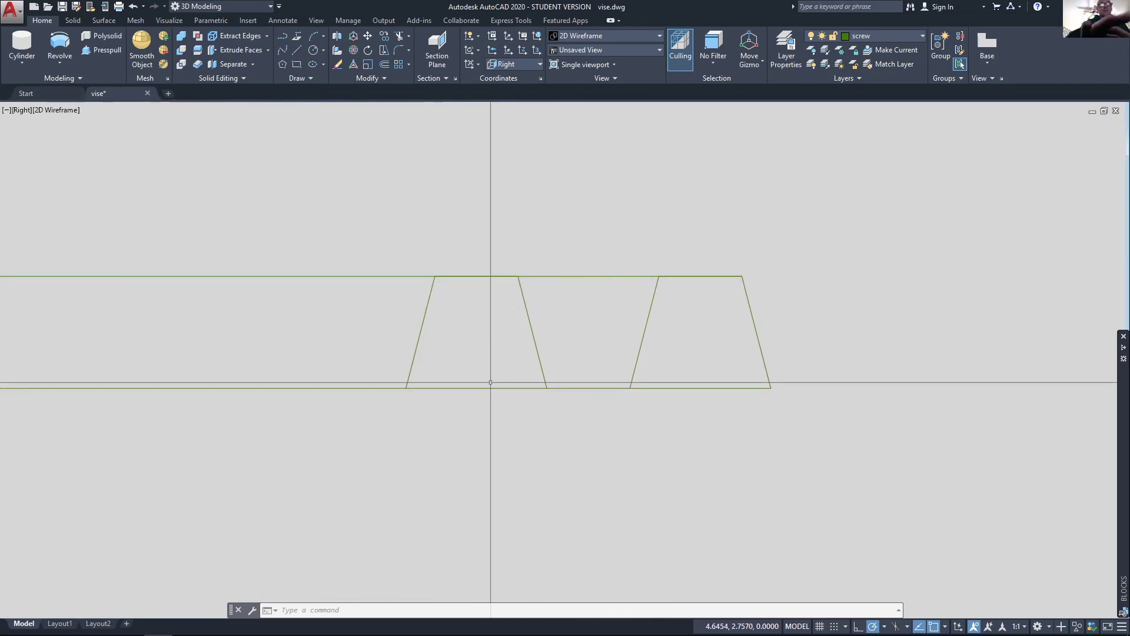
- Trace a closed polyline around the groove between the teeth and the tapered section below the bottom line
key("Return")
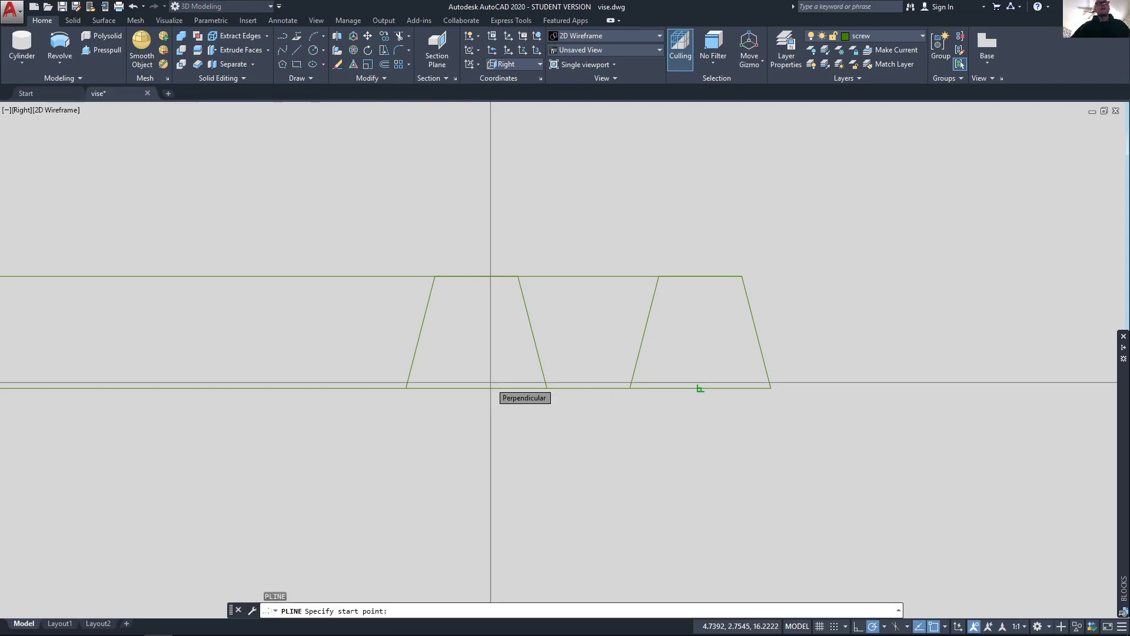
left_click(701, 276)
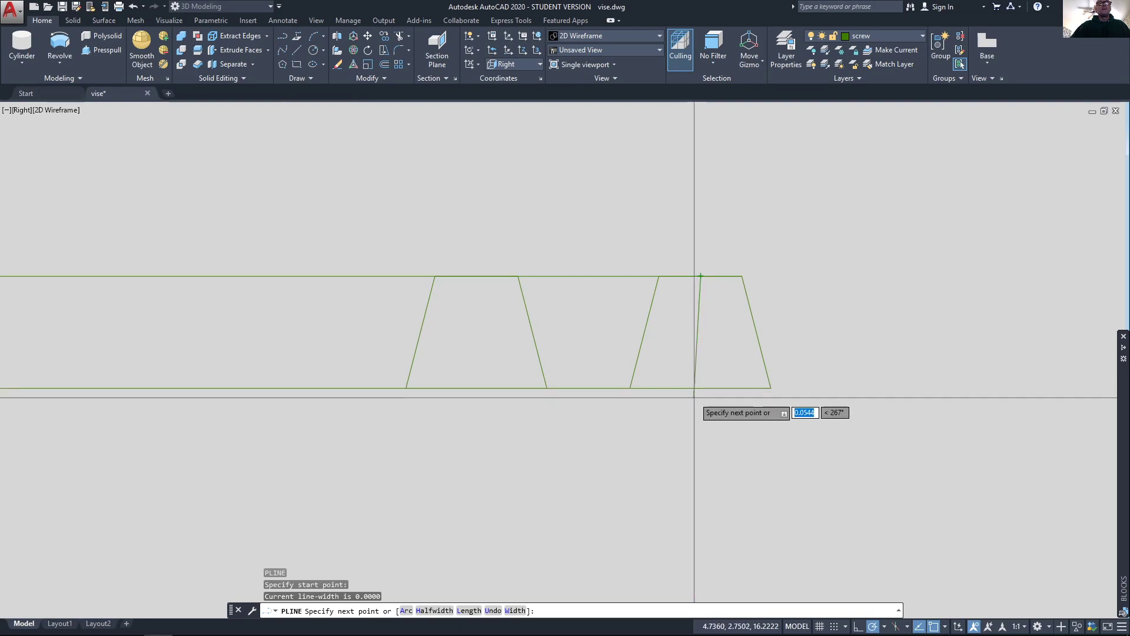
left_click(700, 388)
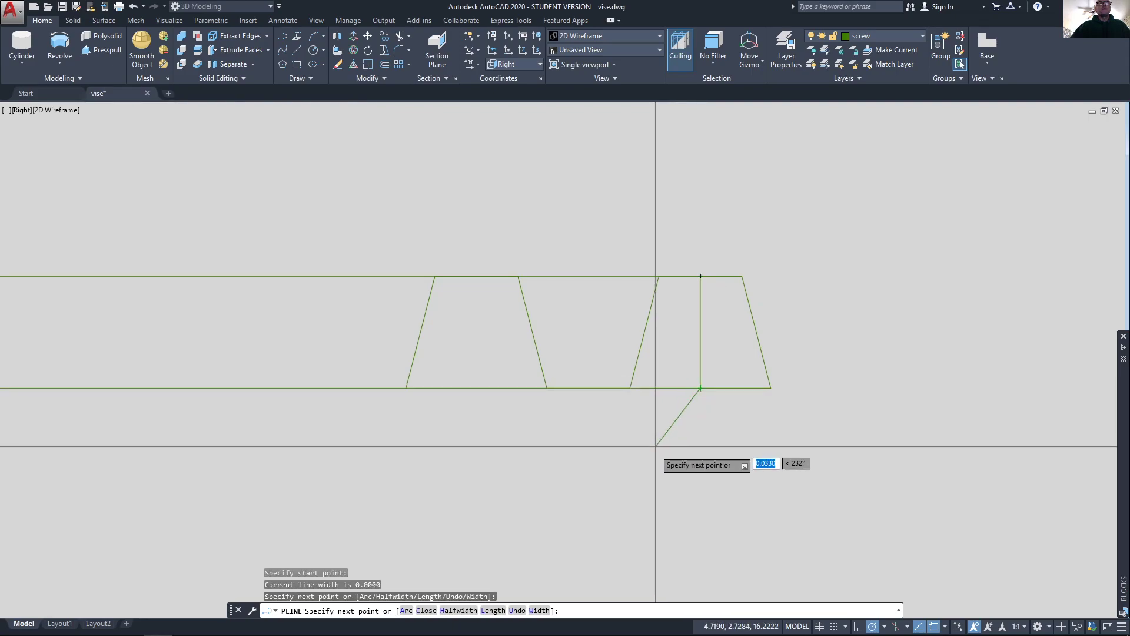
left_click(660, 457)
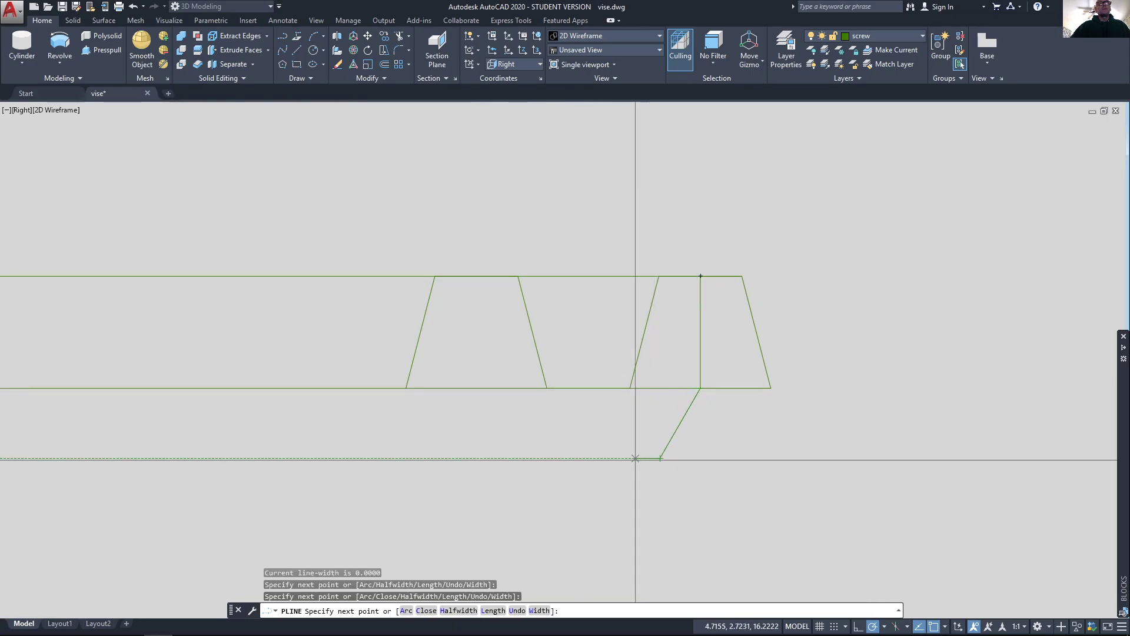
left_click(534, 457)
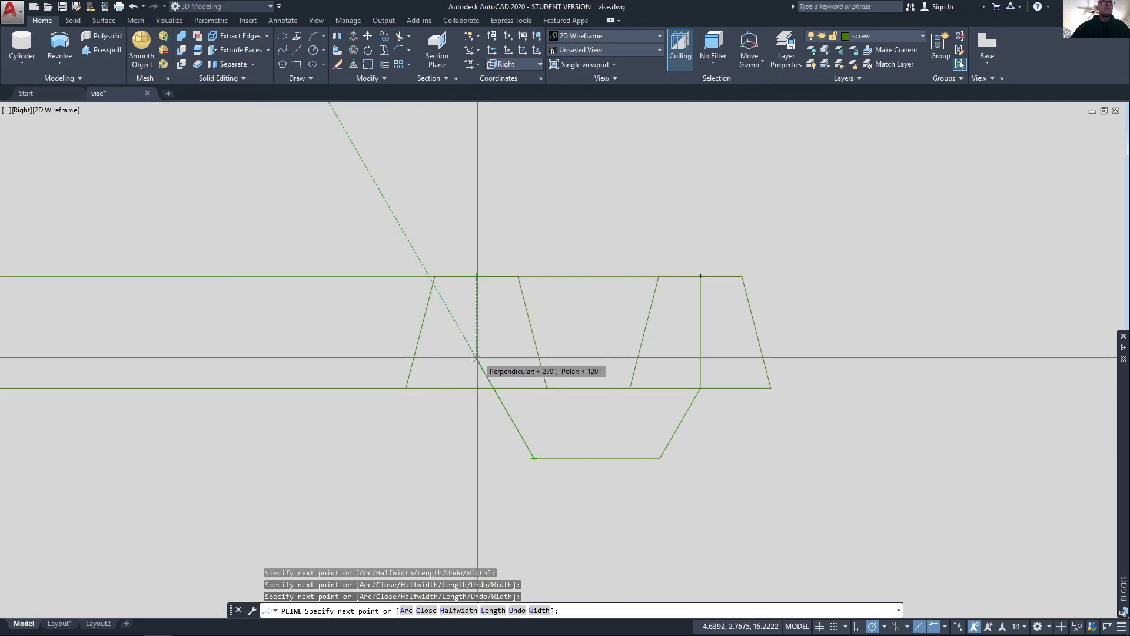
left_click(476, 388)
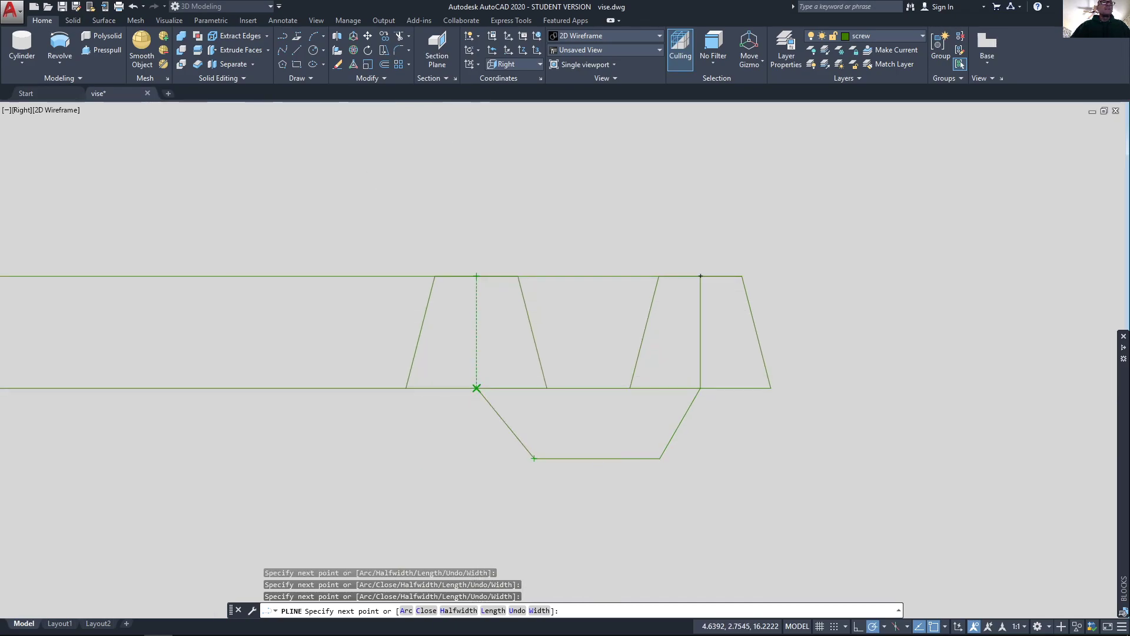
left_click(477, 276)
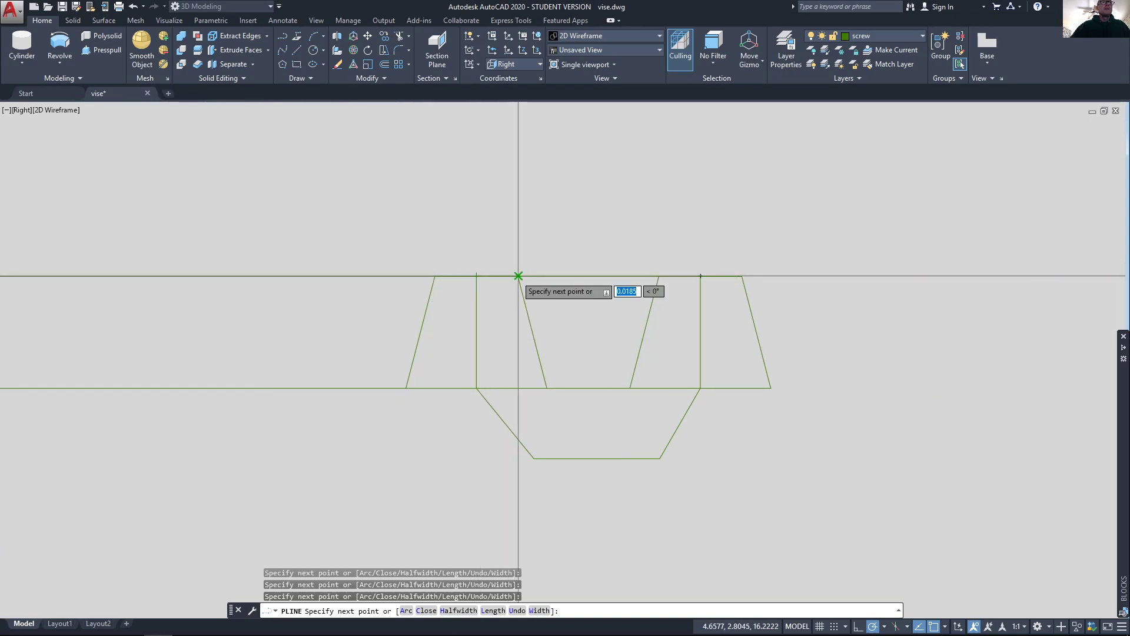
left_click(518, 275)
left_click(547, 388)
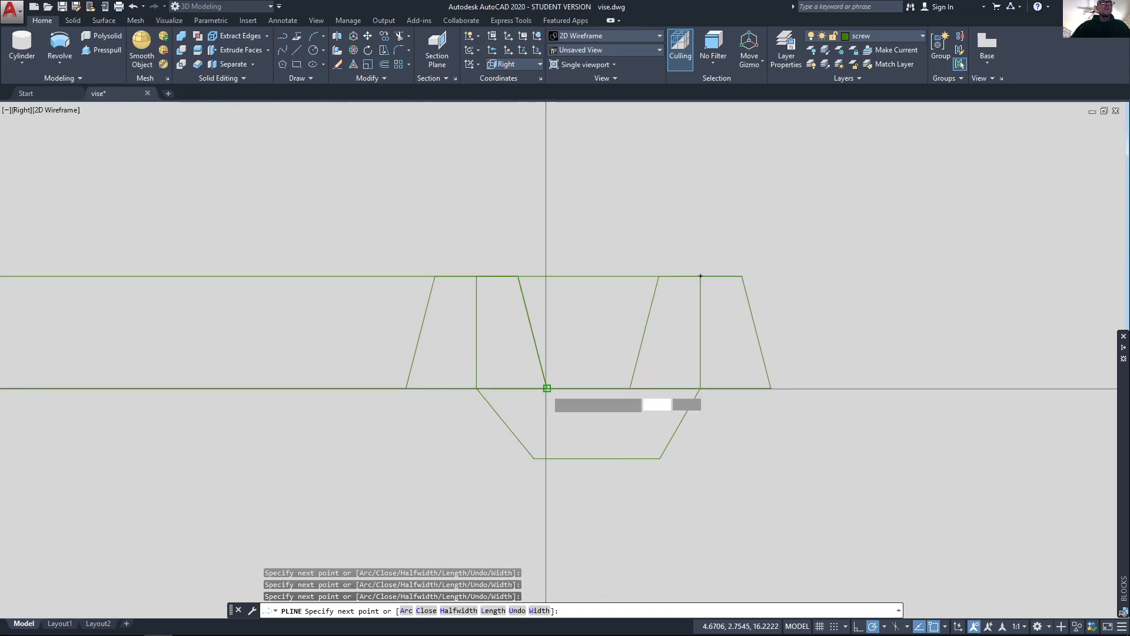
left_click(629, 387)
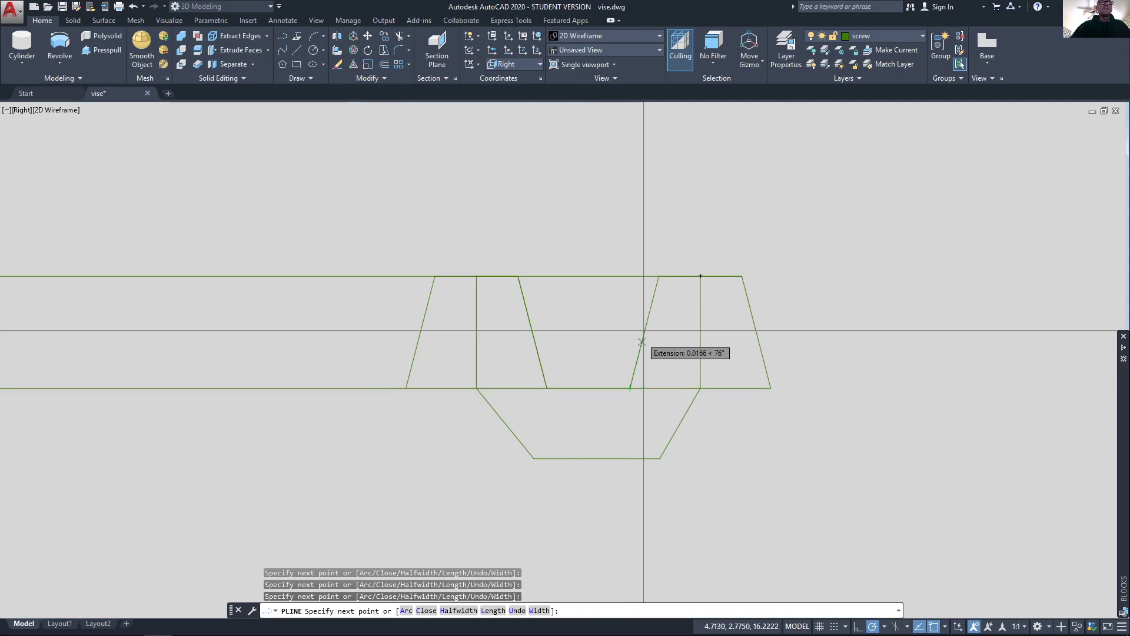
left_click(658, 276)
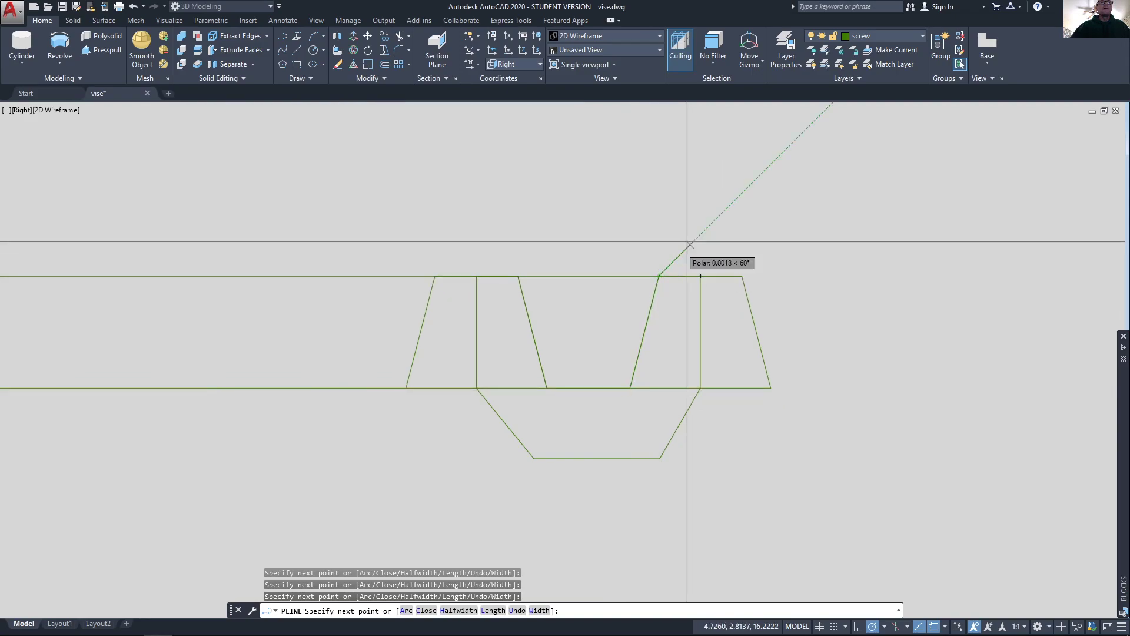
type("c")
key("Return")
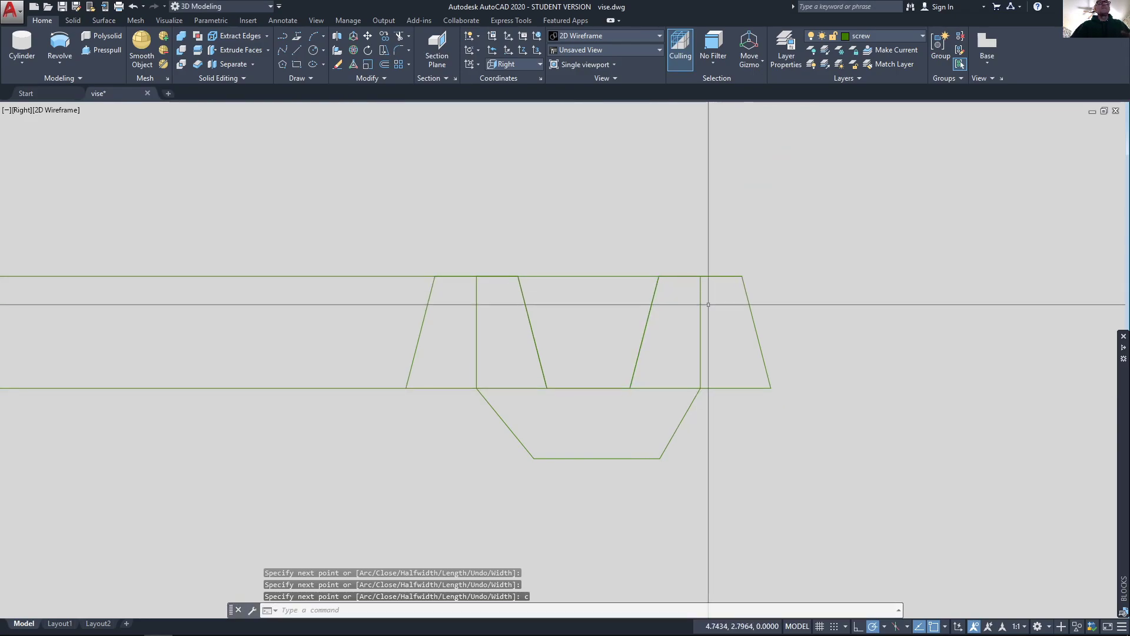
- Move the closed profile by its corner onto the screw shaft's outer edge near the tip
left_click(701, 344)
scroll(803, 477, "down", 2)
middle_click_drag(803, 472, 639, 227)
scroll(644, 248, "down", 3)
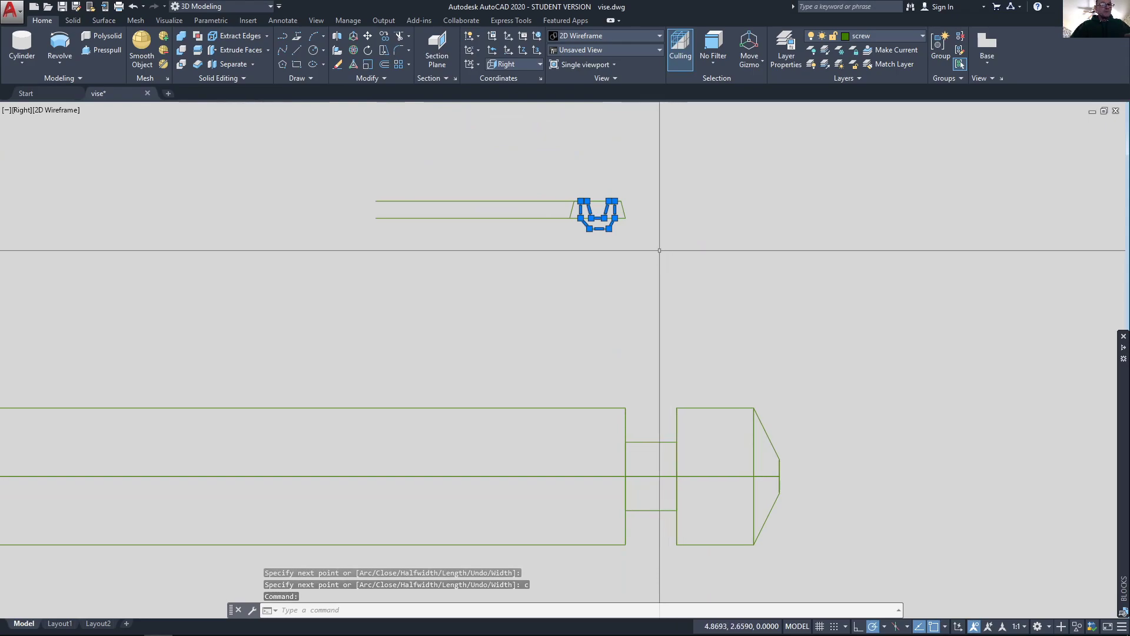
key("Return")
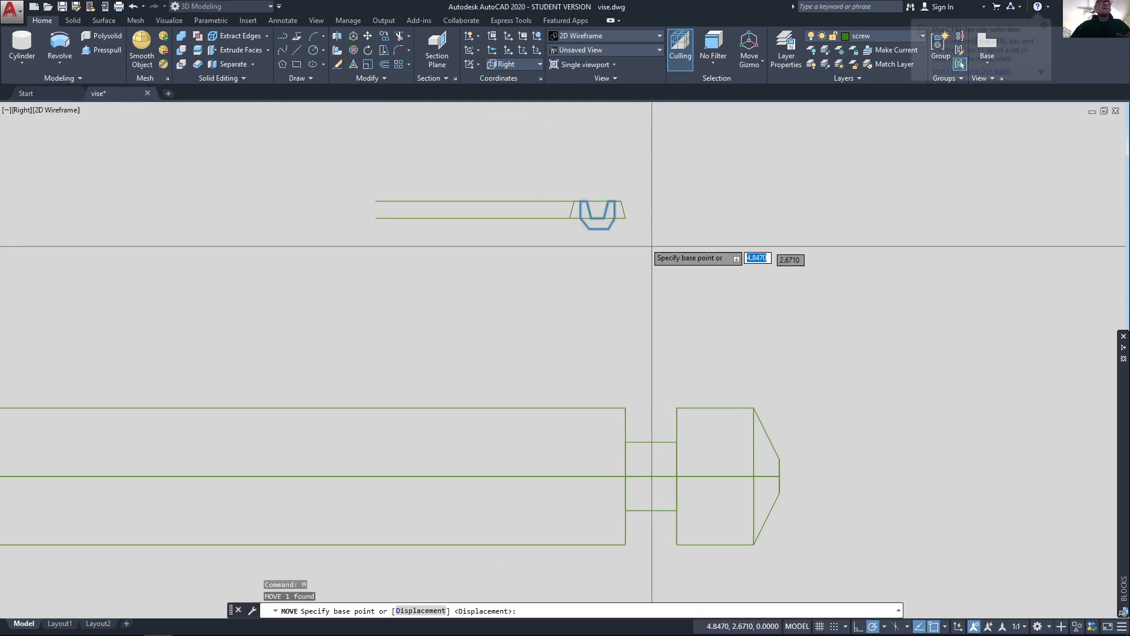
left_click(615, 217)
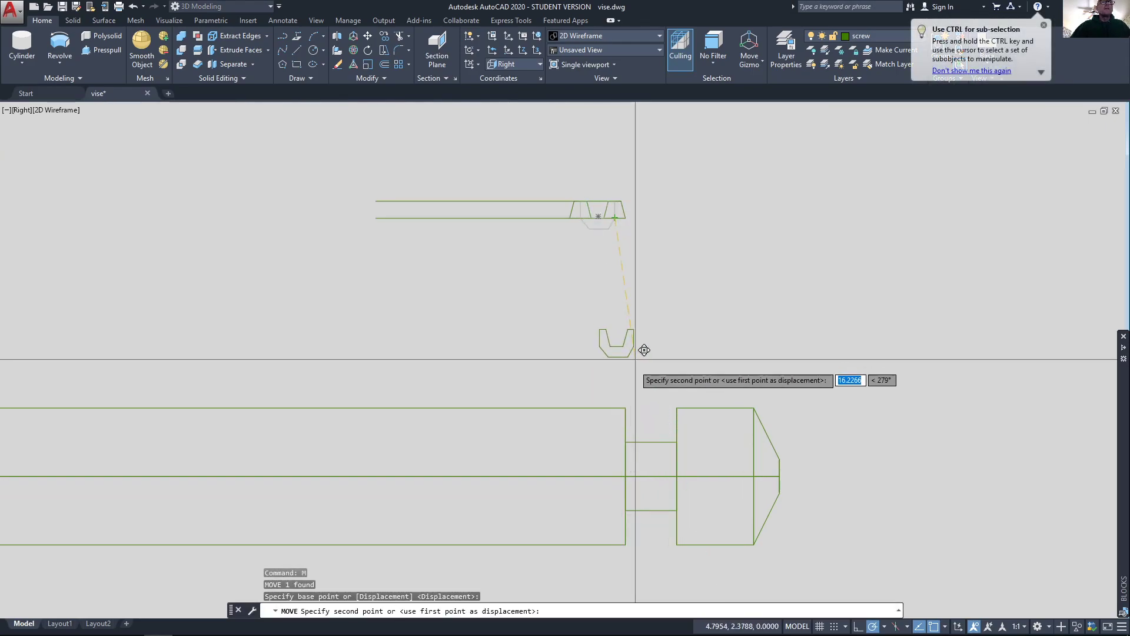
left_click(629, 407)
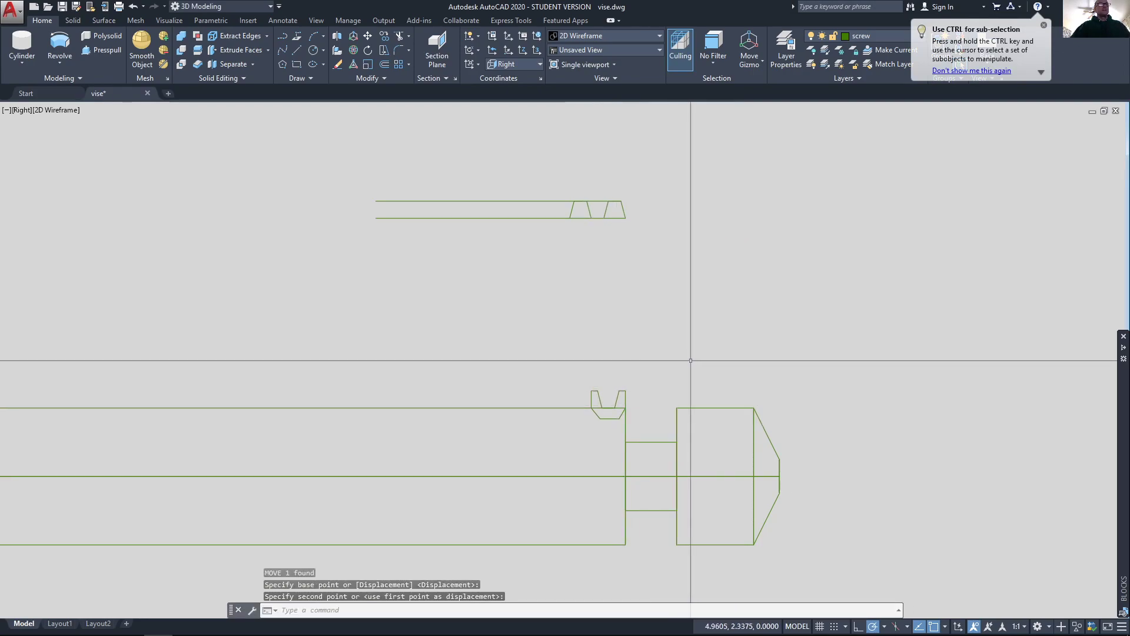
- Orbit and pan to view the whole screw shaft in 3D
scroll(702, 370, "down", 4)
middle_click_drag(702, 369, 590, 434, "shift")
scroll(651, 404, "up", 6)
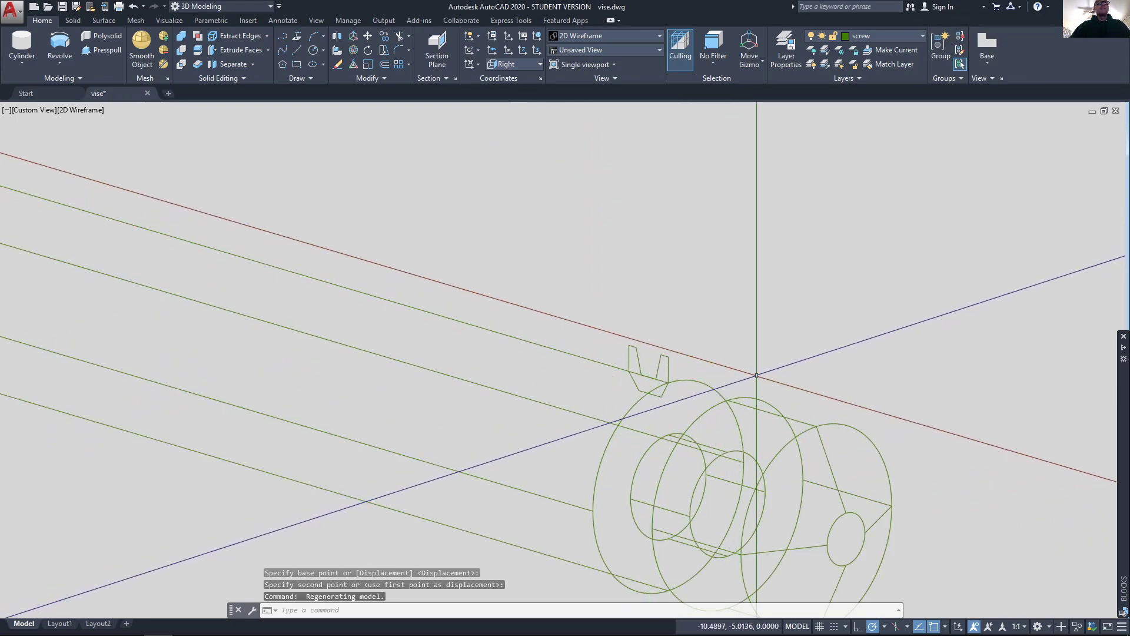
scroll(681, 413, "down", 4)
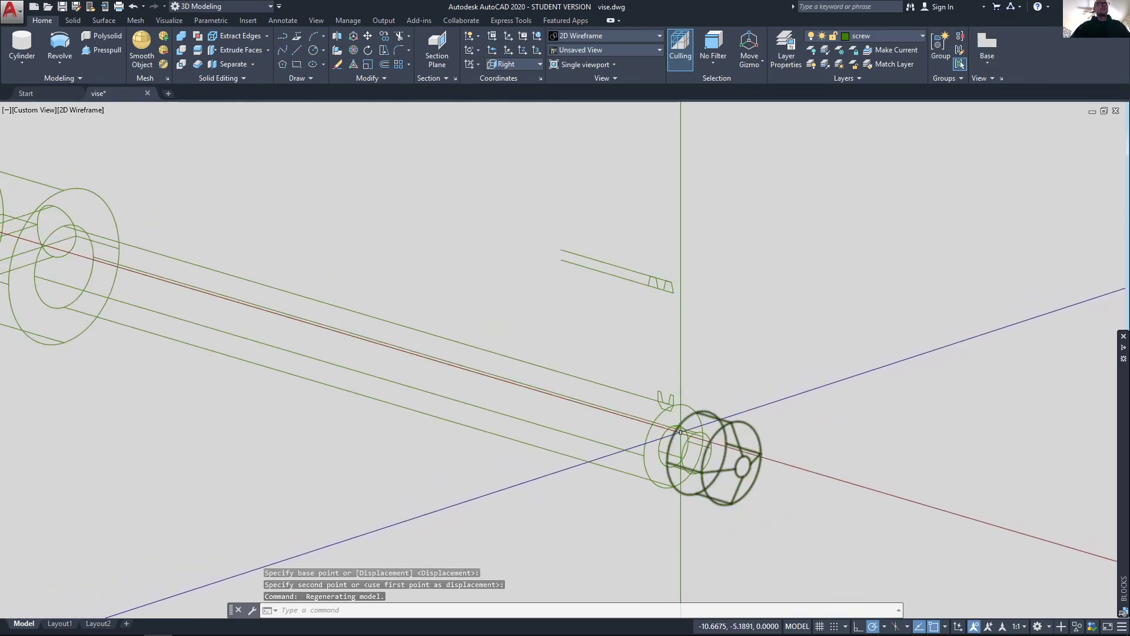
middle_click_drag(554, 469, 721, 507)
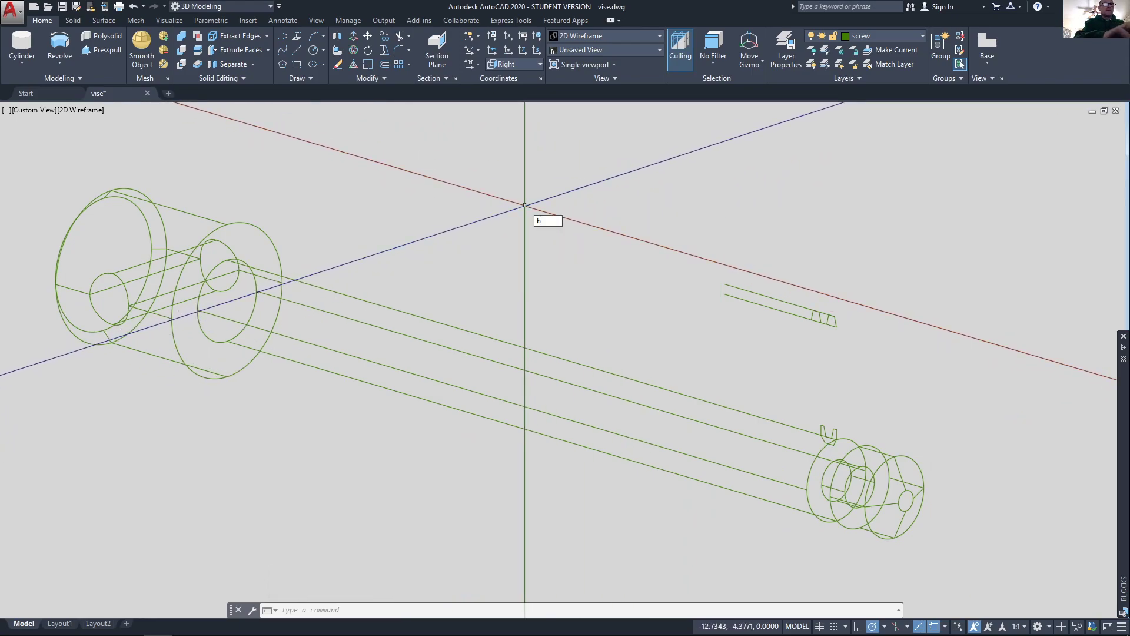
key("Return")
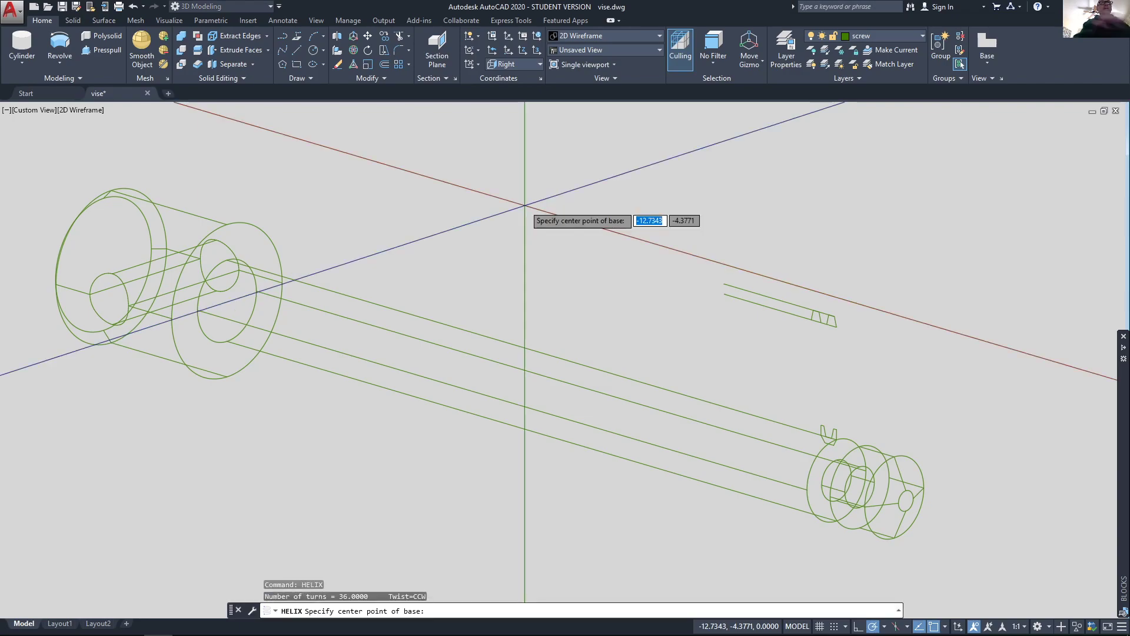
left_click(836, 480)
scroll(835, 465, "up", 4)
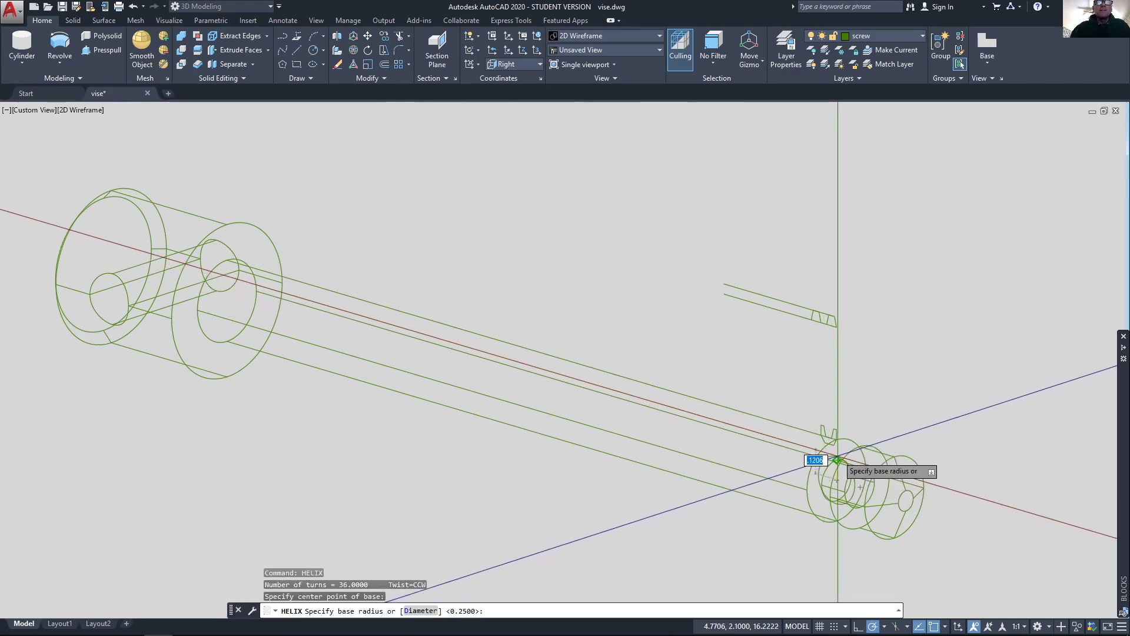
scroll(842, 453, "up", 5)
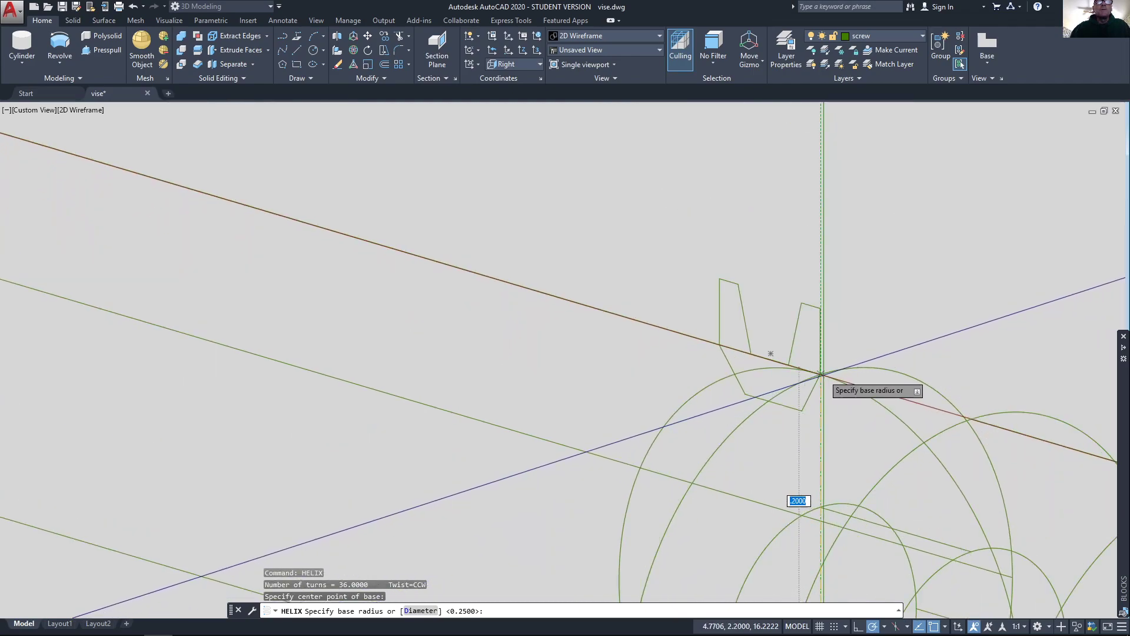
left_click(822, 375)
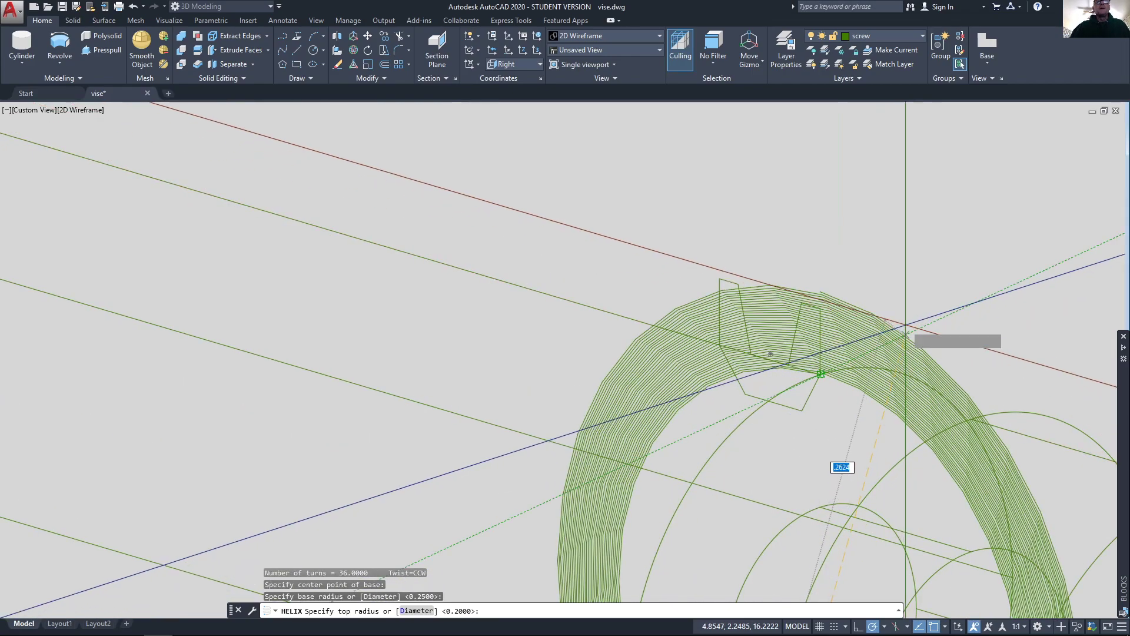
scroll(836, 377, "down", 5)
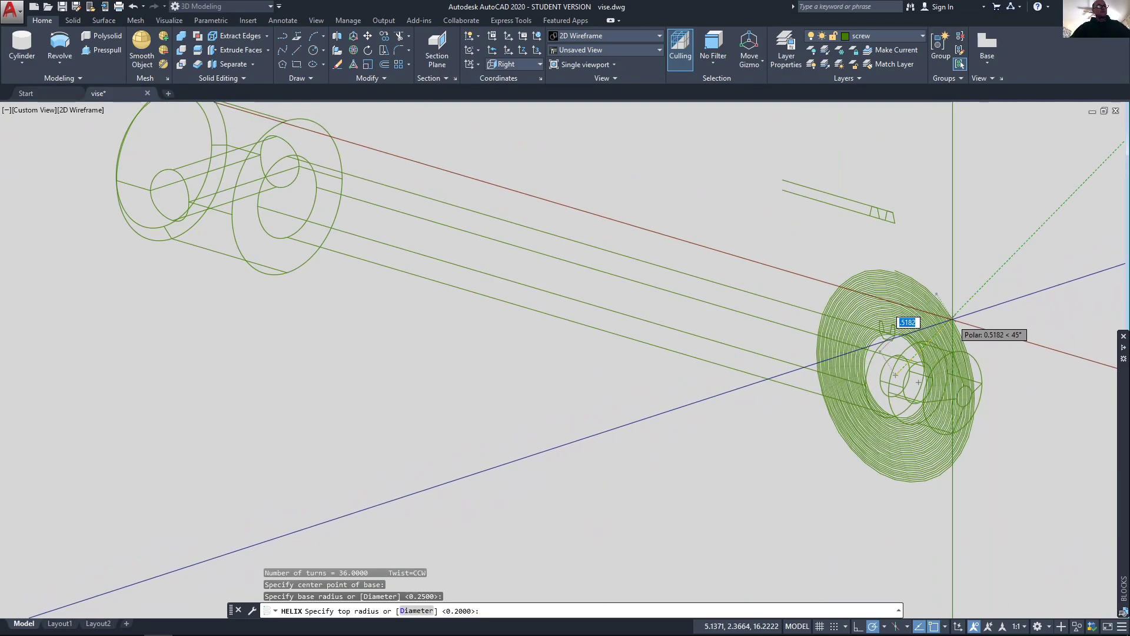
key("Escape")
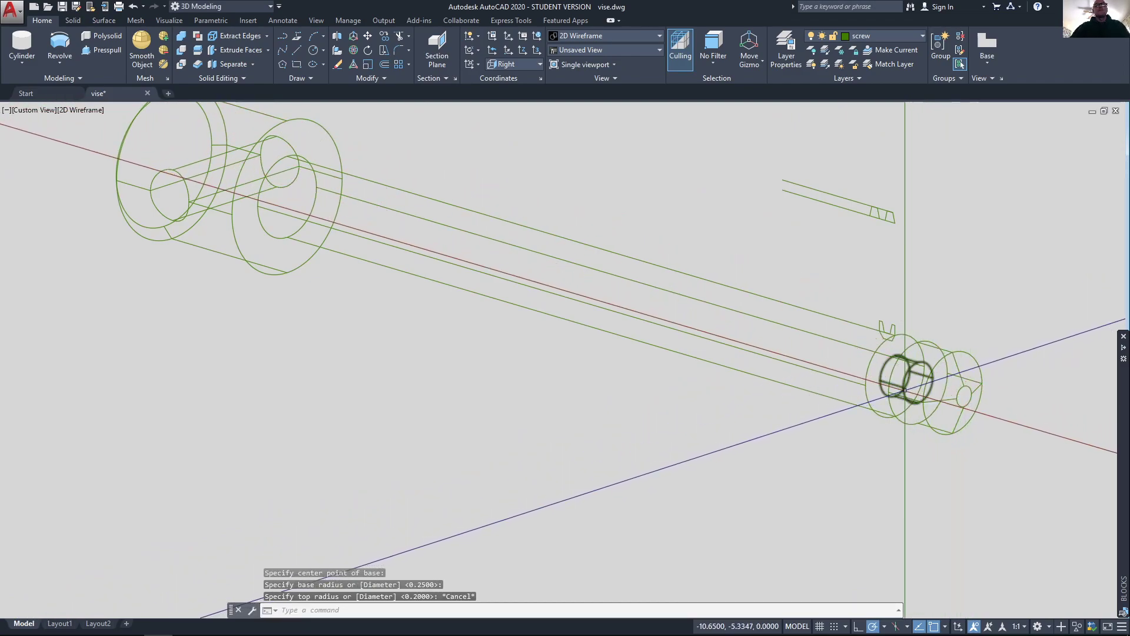
- Switch to the Front view and orbit into an angled 3D view of the screw
left_click(34, 109)
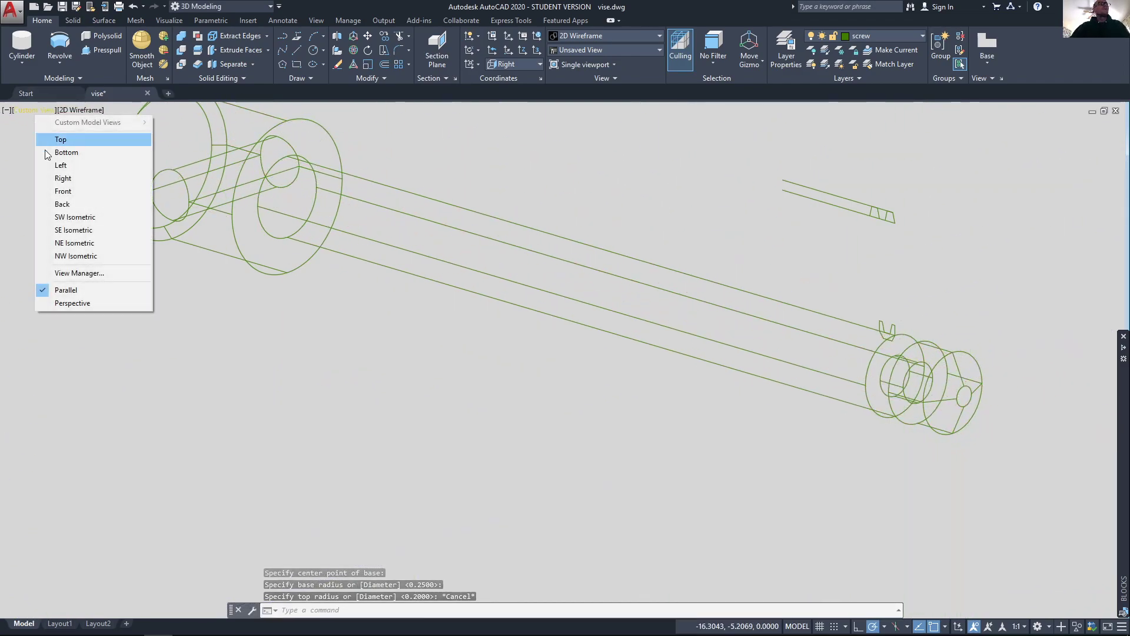
left_click(67, 191)
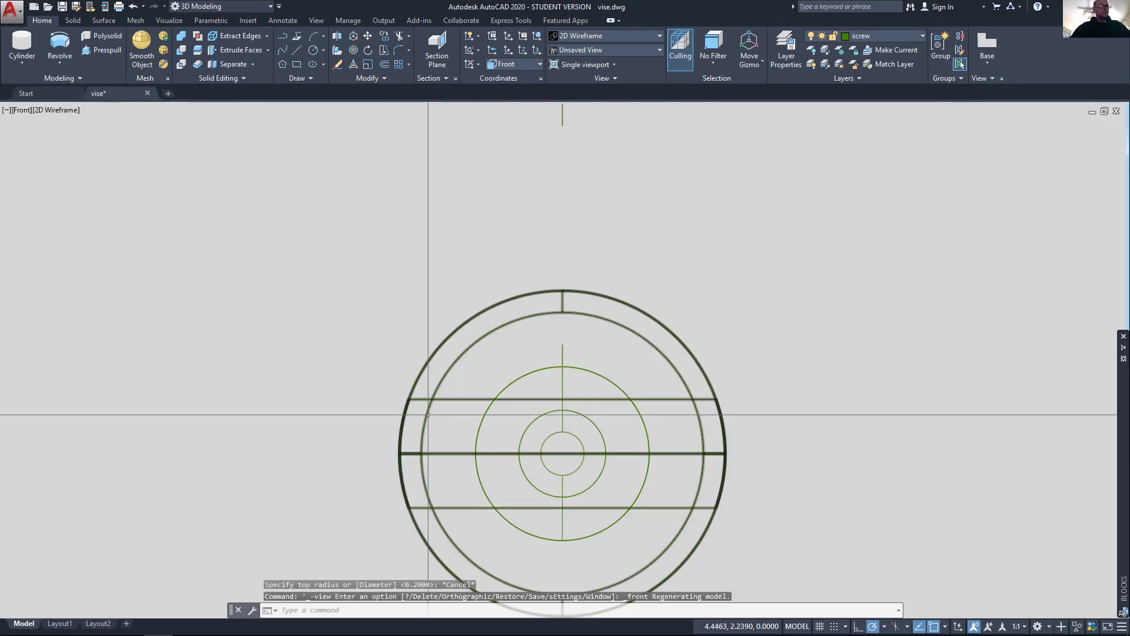
middle_click_drag(424, 456, 394, 155, "shift")
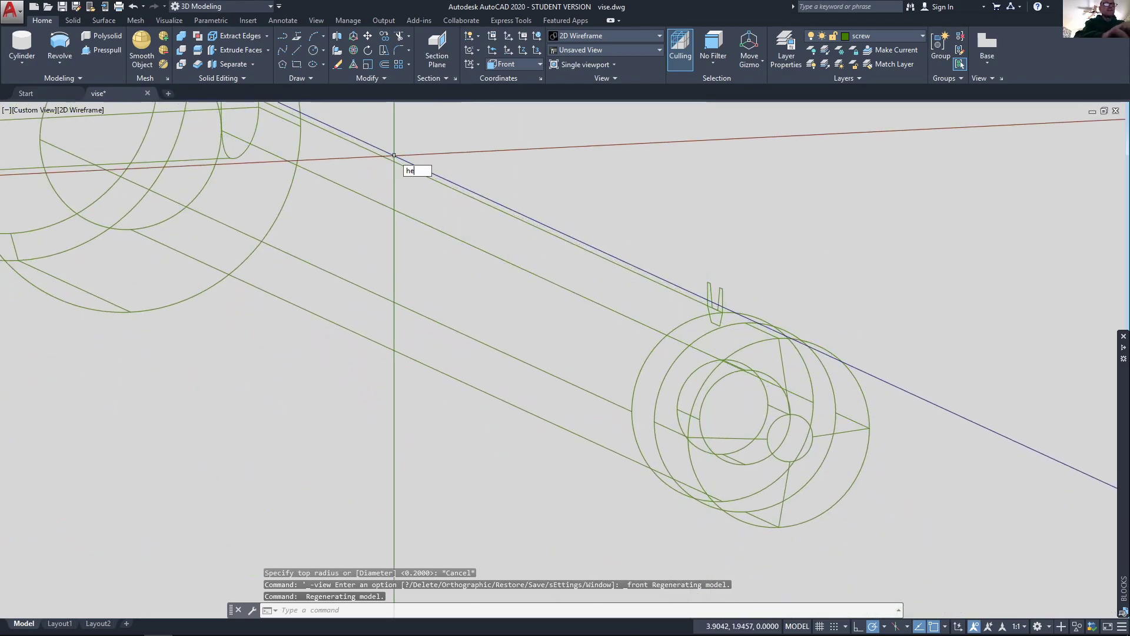
- Start a helix at the thread end with base and top radius 0.2, then choose Turns
type("x")
key("Return")
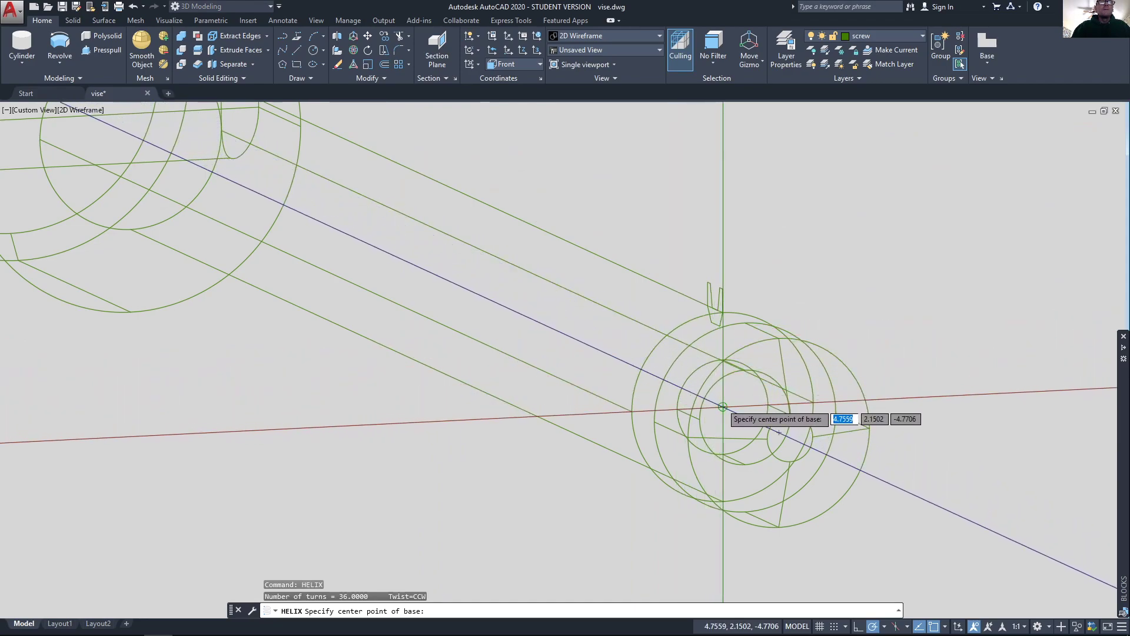
left_click(722, 402)
scroll(719, 312, "up", 5)
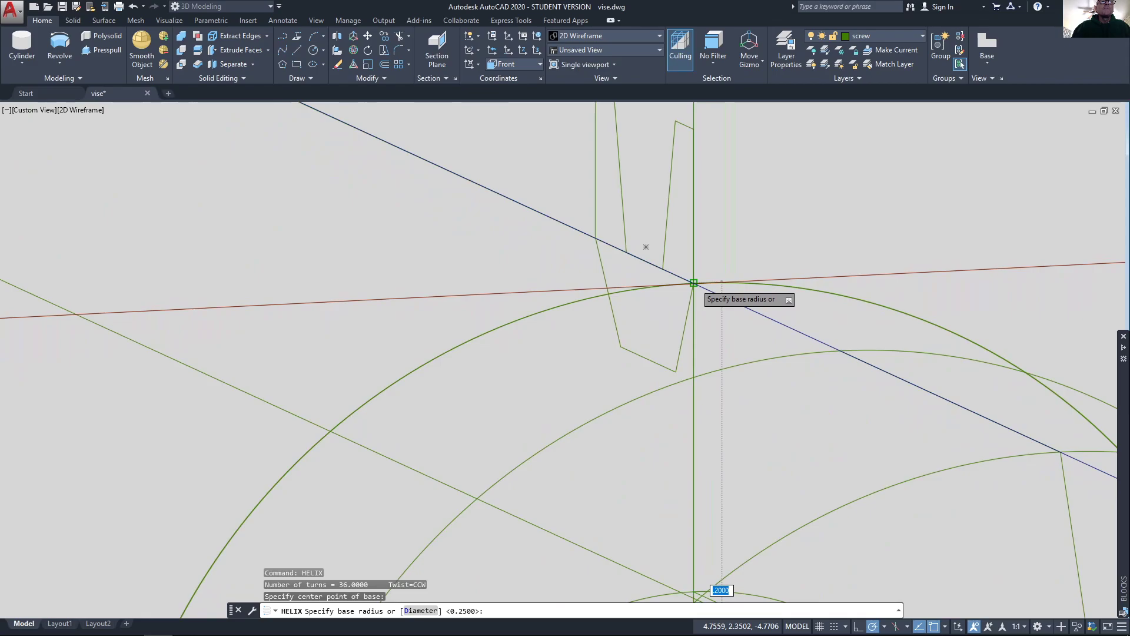
left_click(693, 283)
scroll(712, 377, "down", 2)
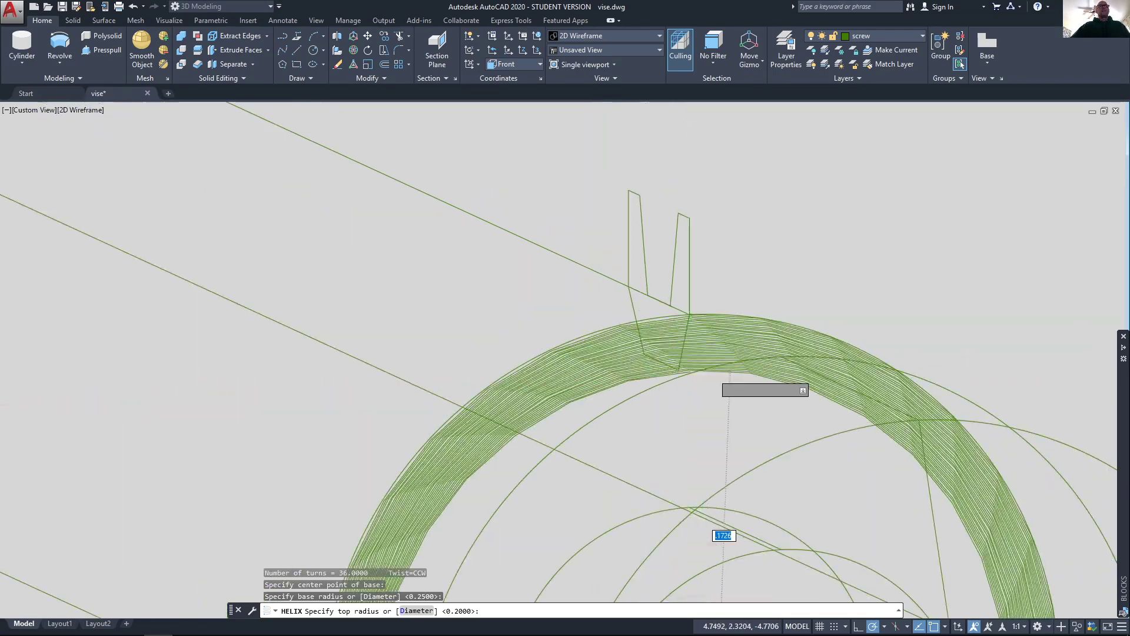
scroll(728, 375, "down", 3)
scroll(612, 330, "up", 2)
scroll(724, 340, "down", 2)
scroll(589, 327, "up", 1)
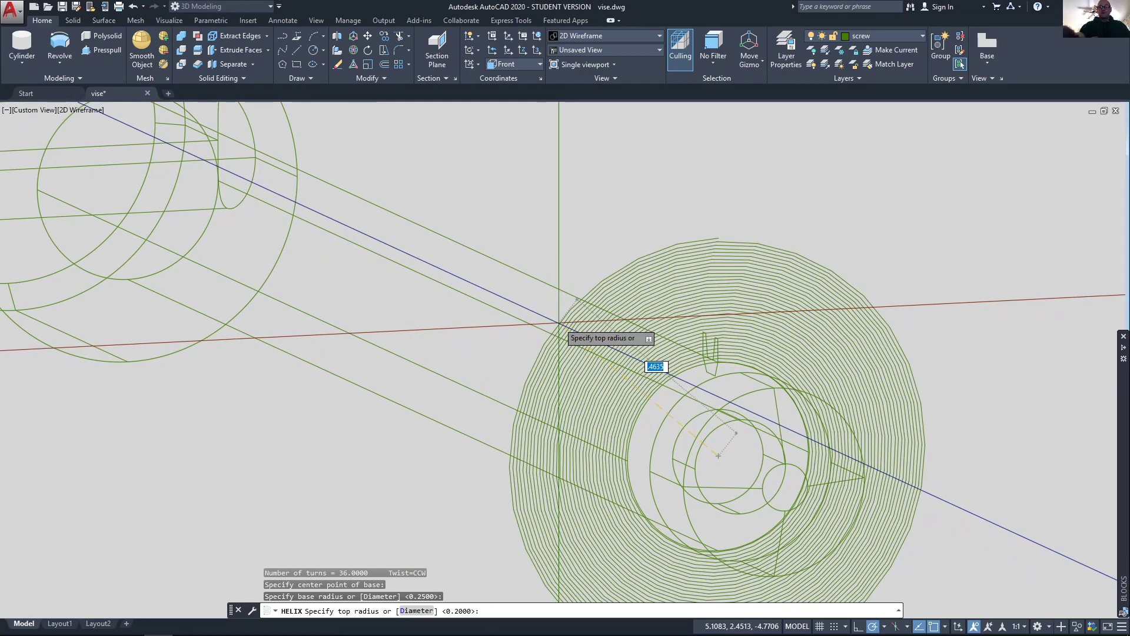
key("Return")
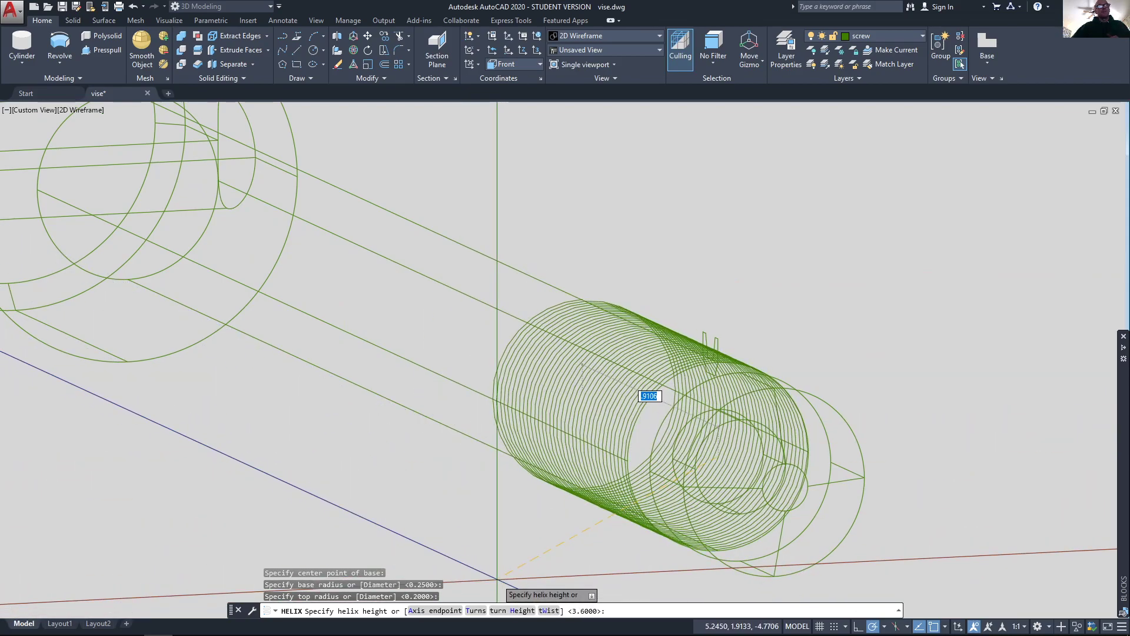
left_click(474, 611)
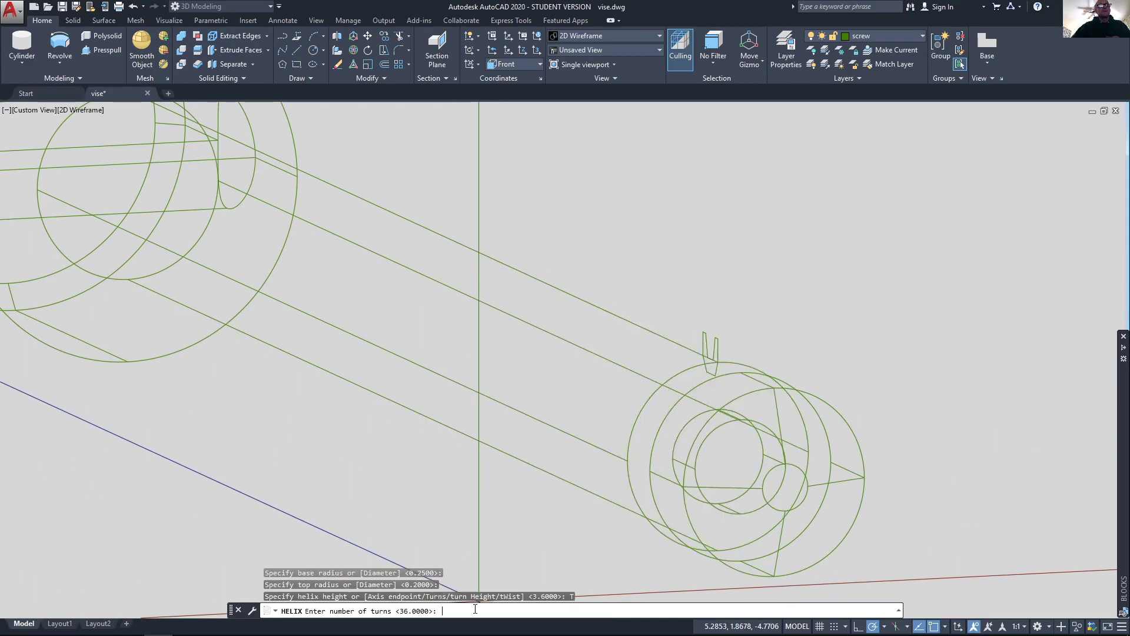
- Switch to Acrobat Reader to view the SCREW drawing's 3.600 thread length and 1/2-10 ACME-2 callout
key("alt+Tab")
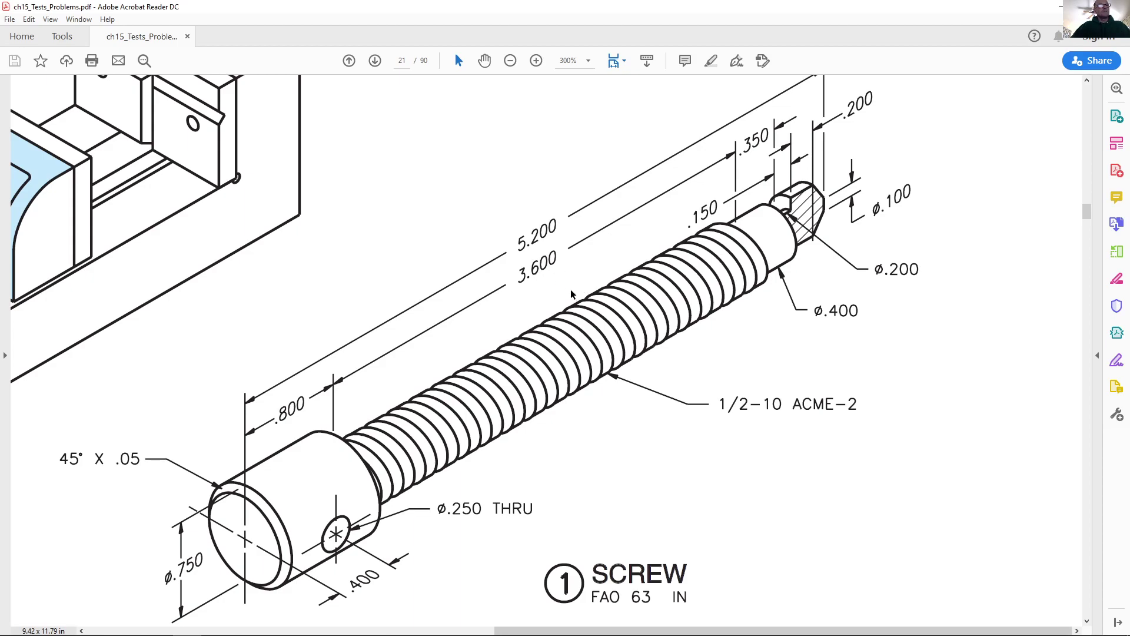
- Back in AutoCAD, finish the helix with 36 turns and a height of 3.6
key("alt+Tab")
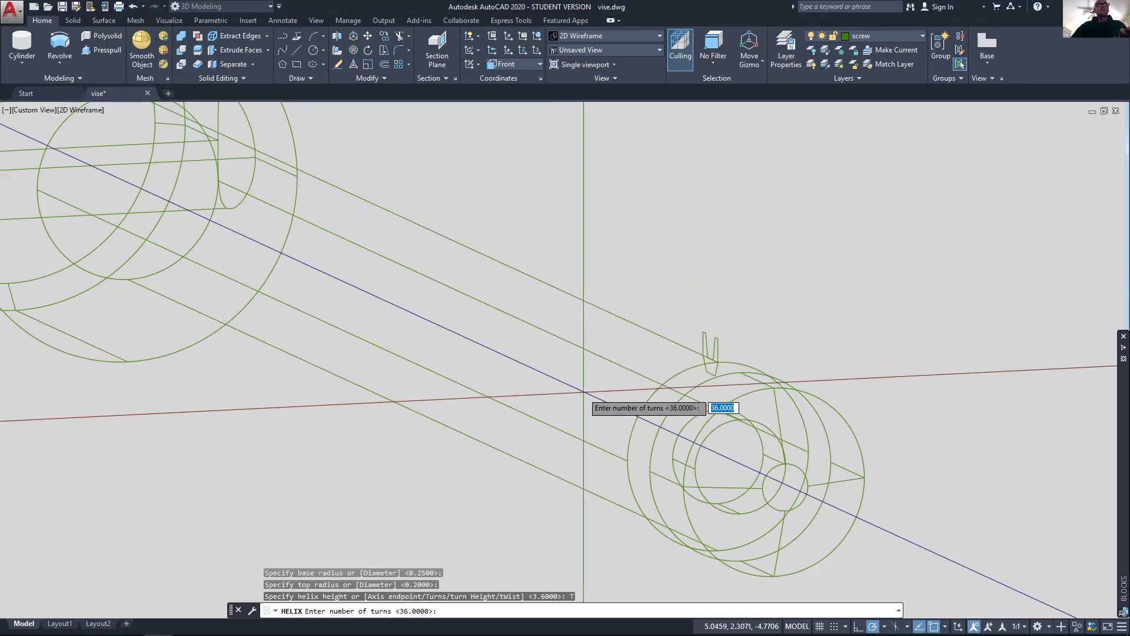
middle_click_drag(583, 392, 578, 351)
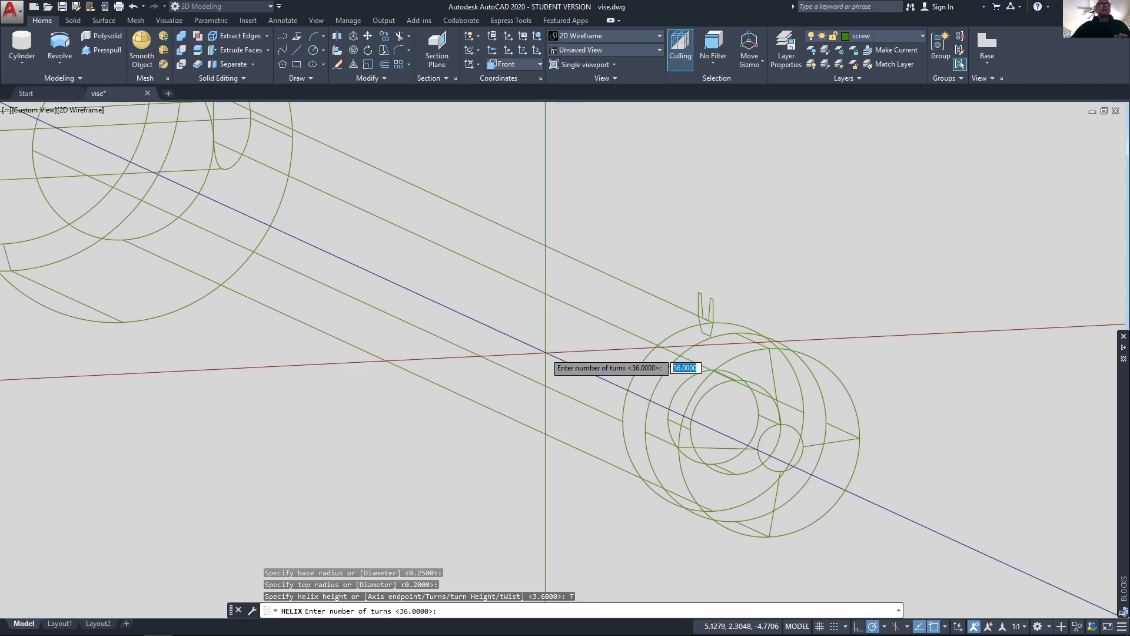
type("36")
key("Return")
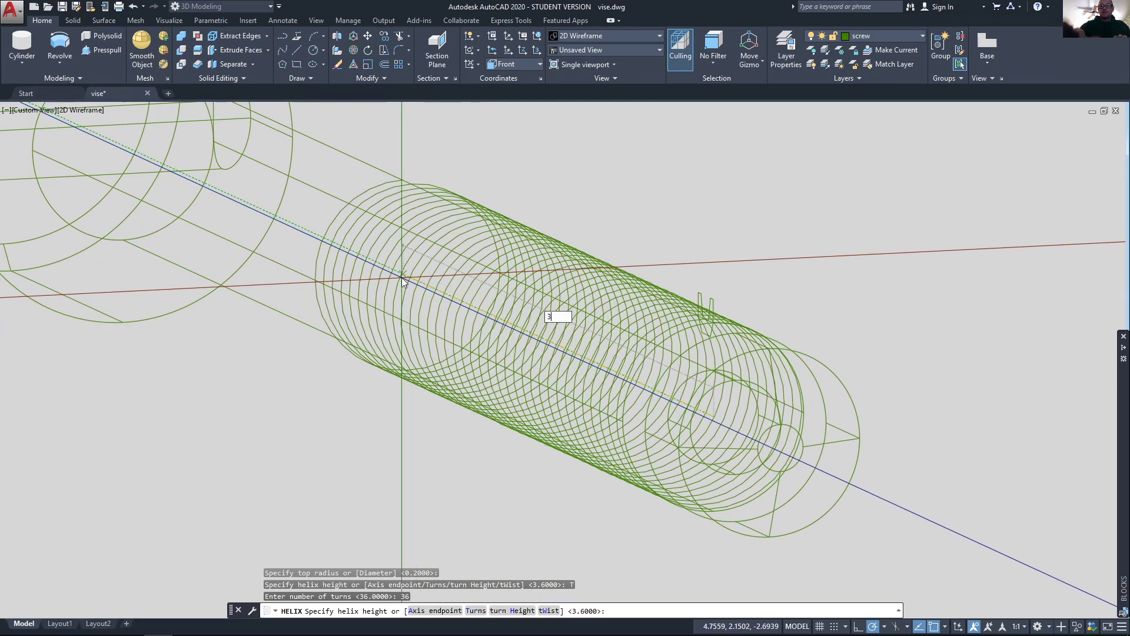
type("3.6")
key("Return")
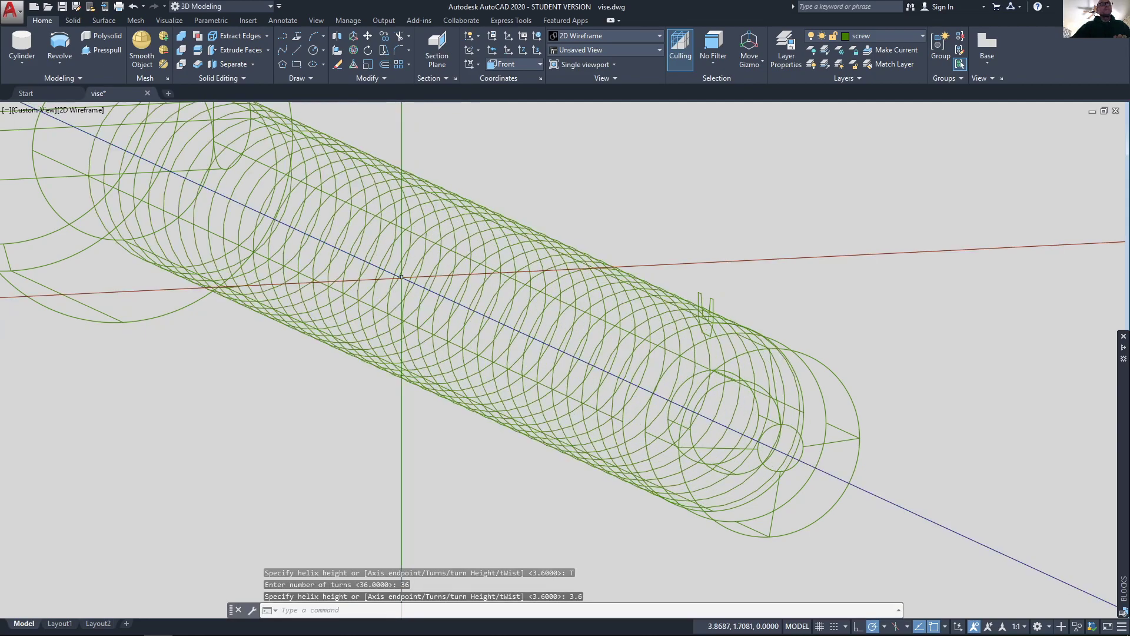
- Recentre the whole screw and select the thread profile at the helix end
scroll(608, 331, "down", 5)
middle_click_drag(609, 331, 613, 401)
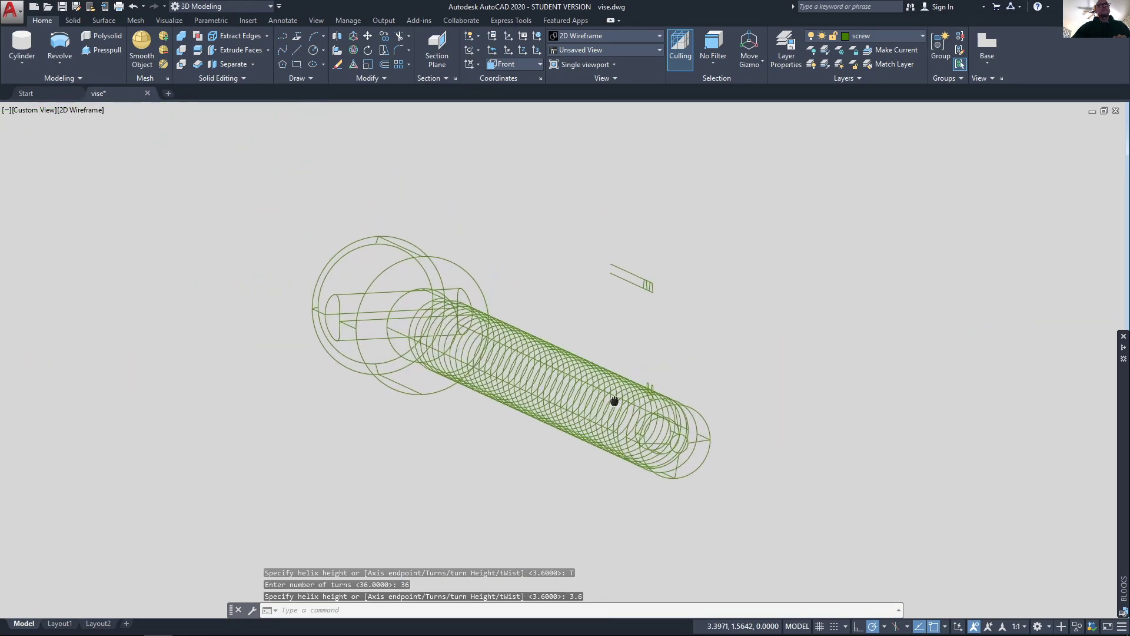
scroll(674, 381, "up", 5)
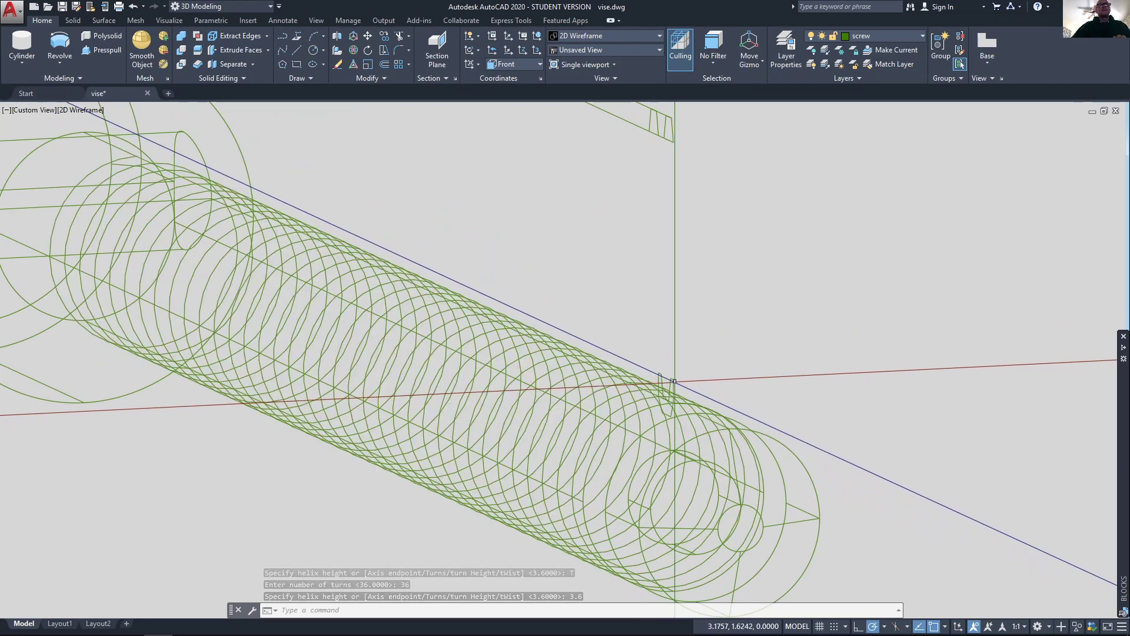
left_click(673, 383)
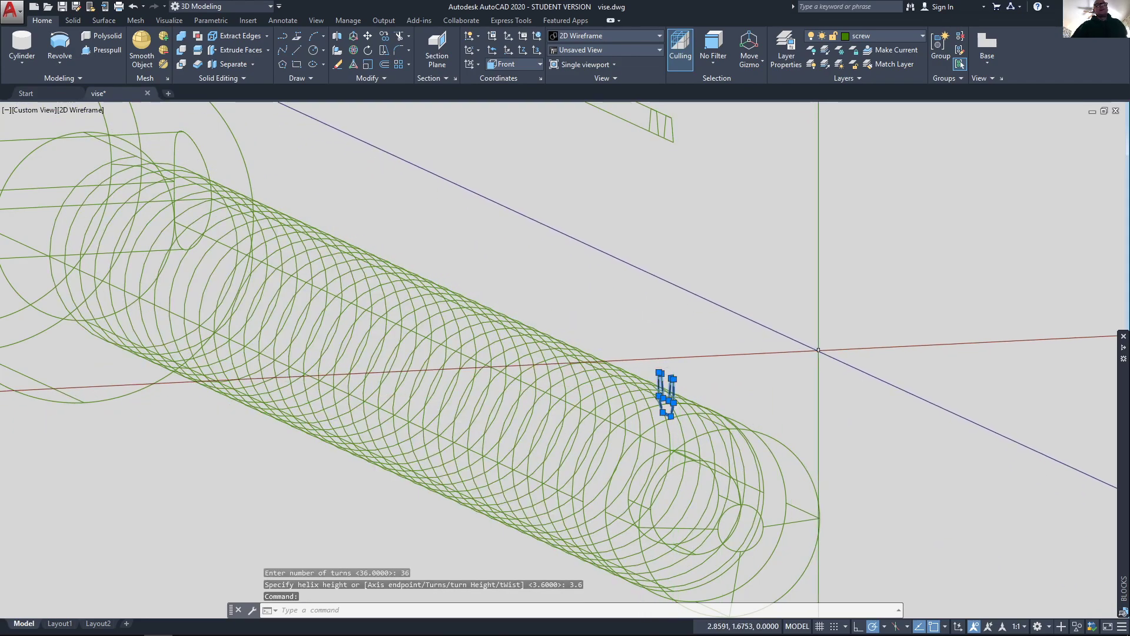
- Sweep the thread profile along the helix with alignment set to No
left_click(61, 63)
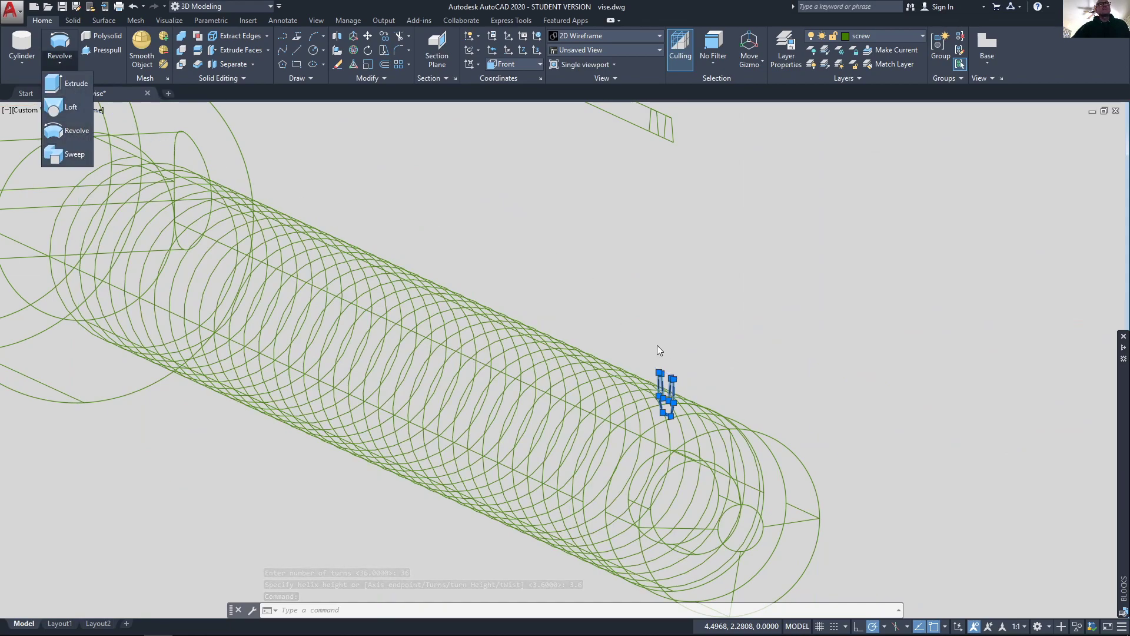
left_click(72, 156)
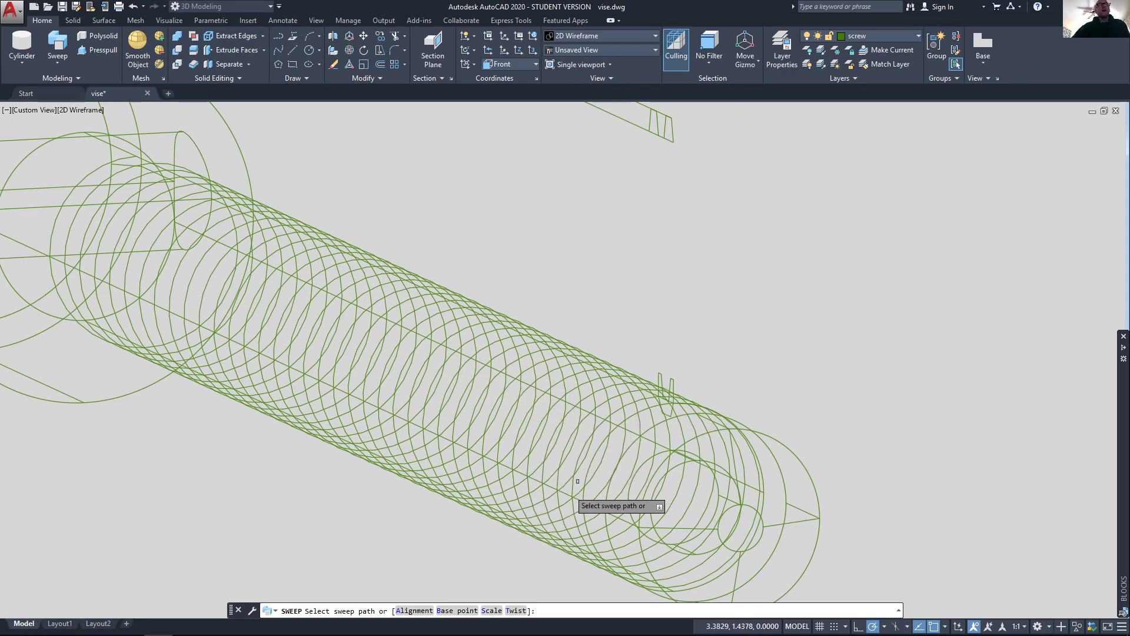
left_click(412, 611)
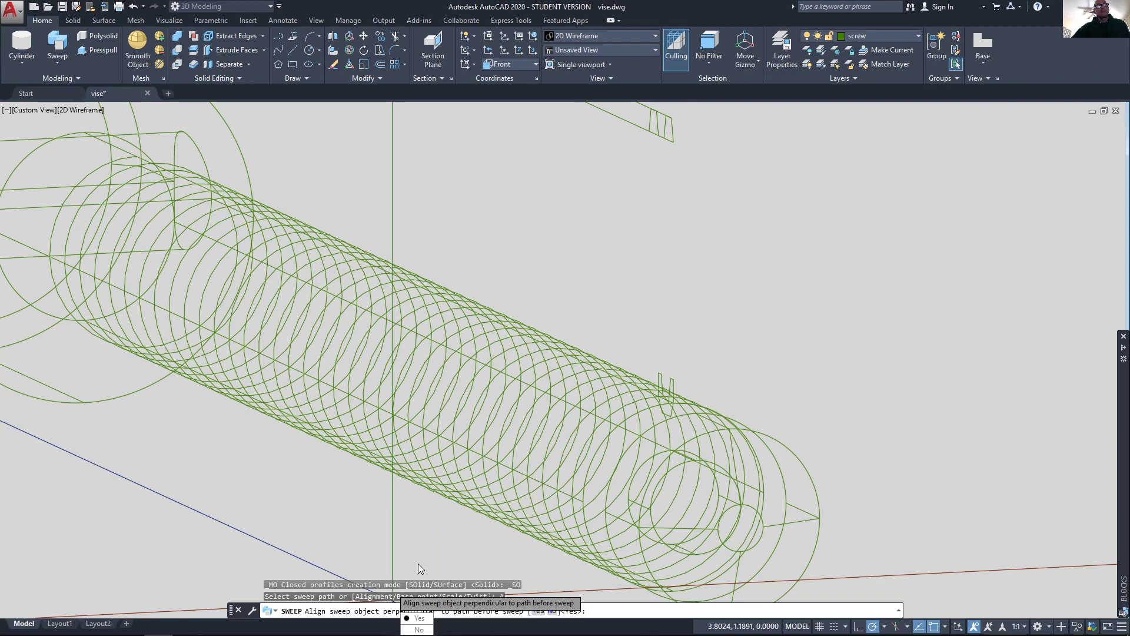
left_click(420, 630)
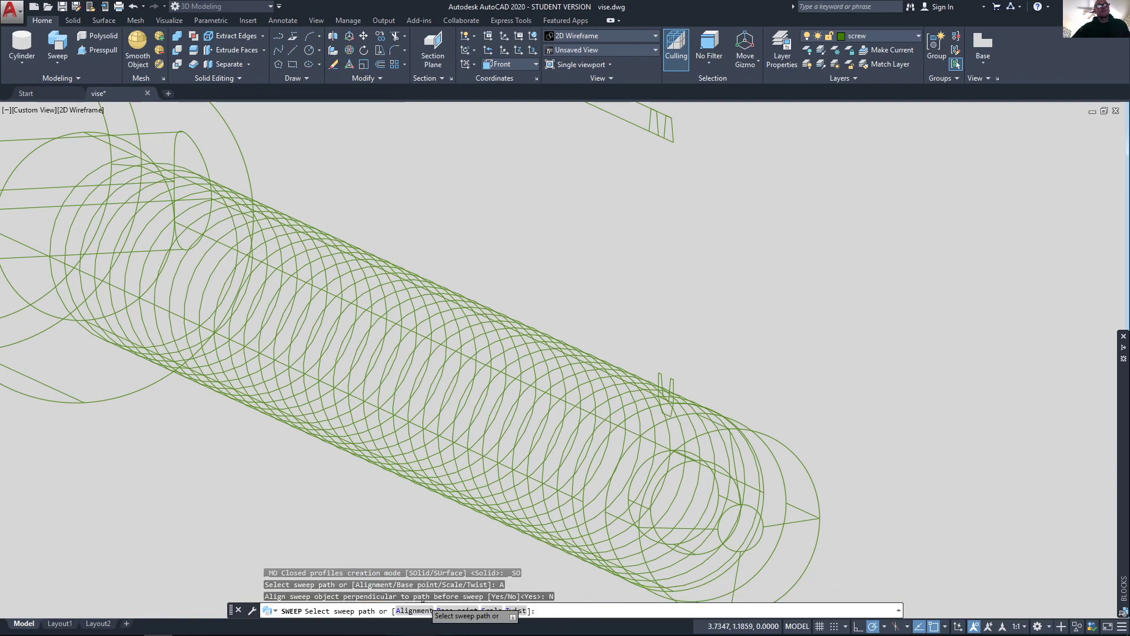
left_click(561, 456)
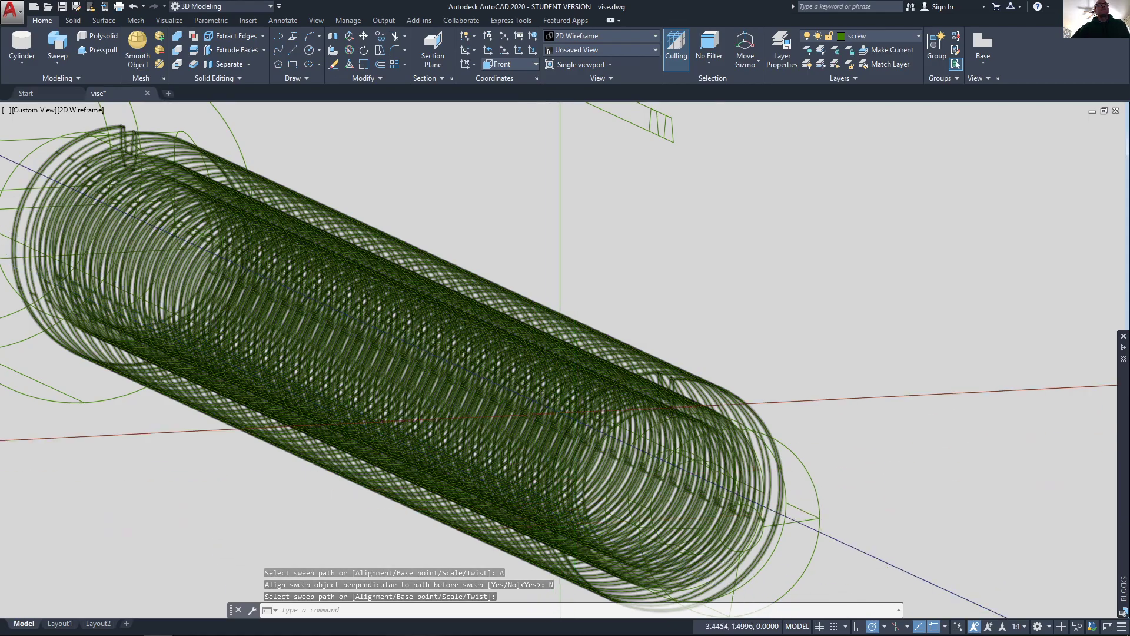
- Shade the model in Conceptual style and orbit to view the screw from the side
left_click(628, 37)
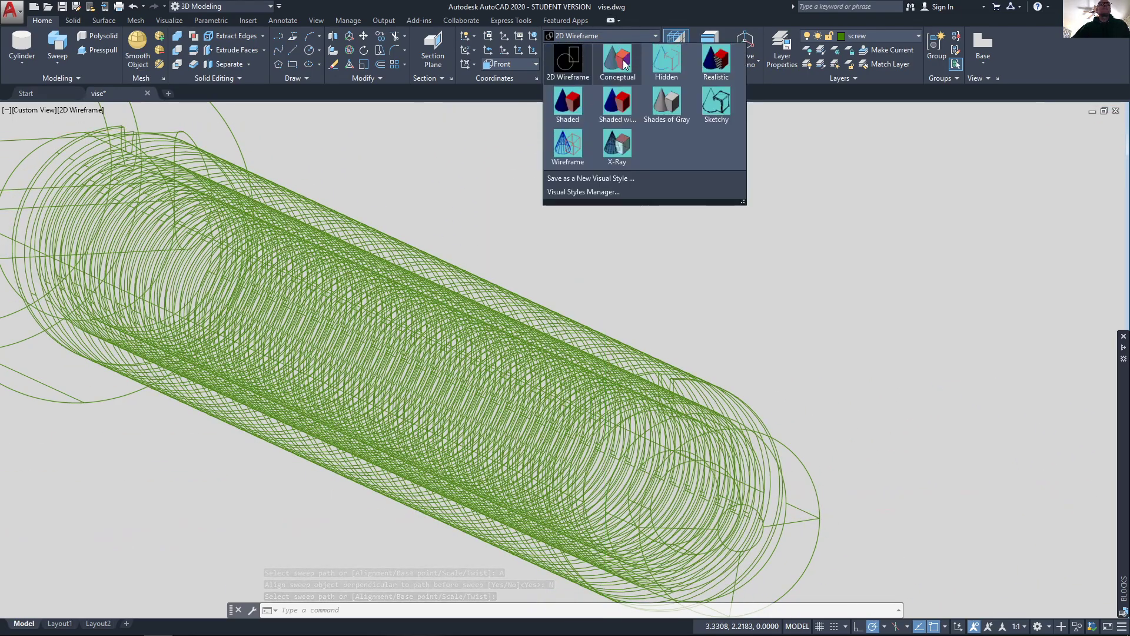
left_click(625, 63)
middle_click_drag(665, 440, 729, 511, "shift")
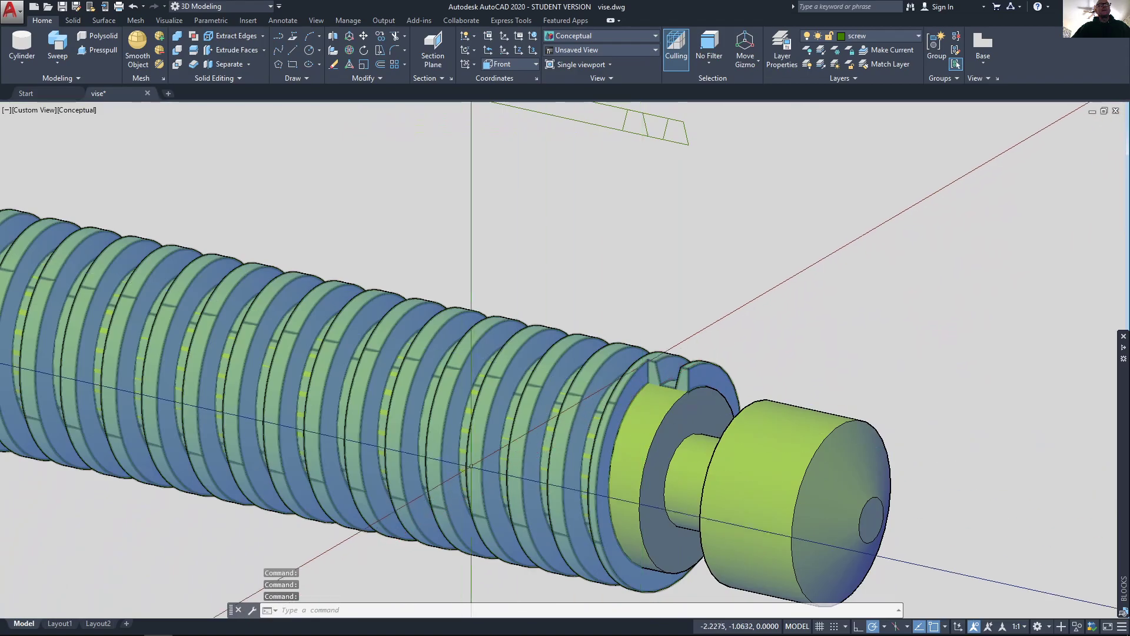
middle_click_drag(681, 372, 458, 454, "shift")
scroll(454, 373, "up", 5)
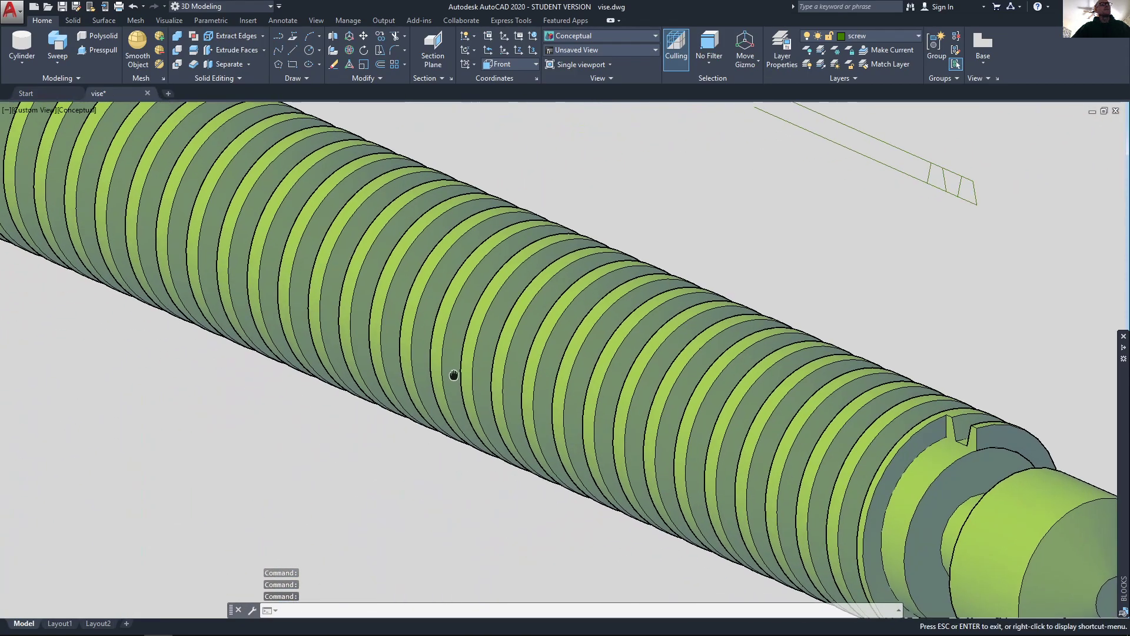
middle_click_drag(195, 259, 577, 448)
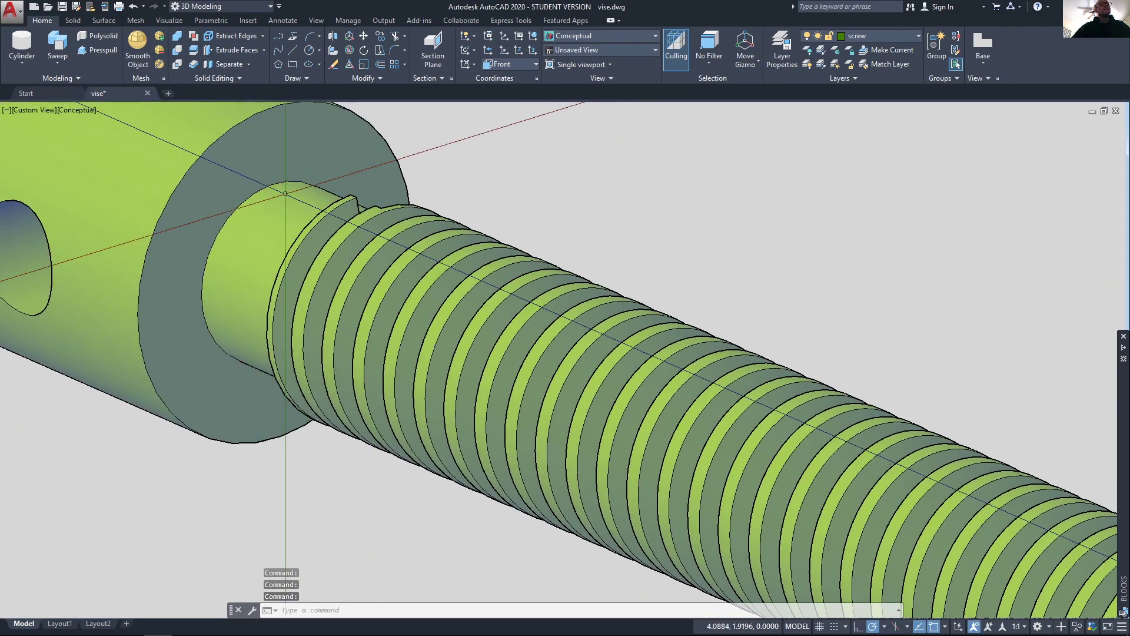
left_click(574, 356)
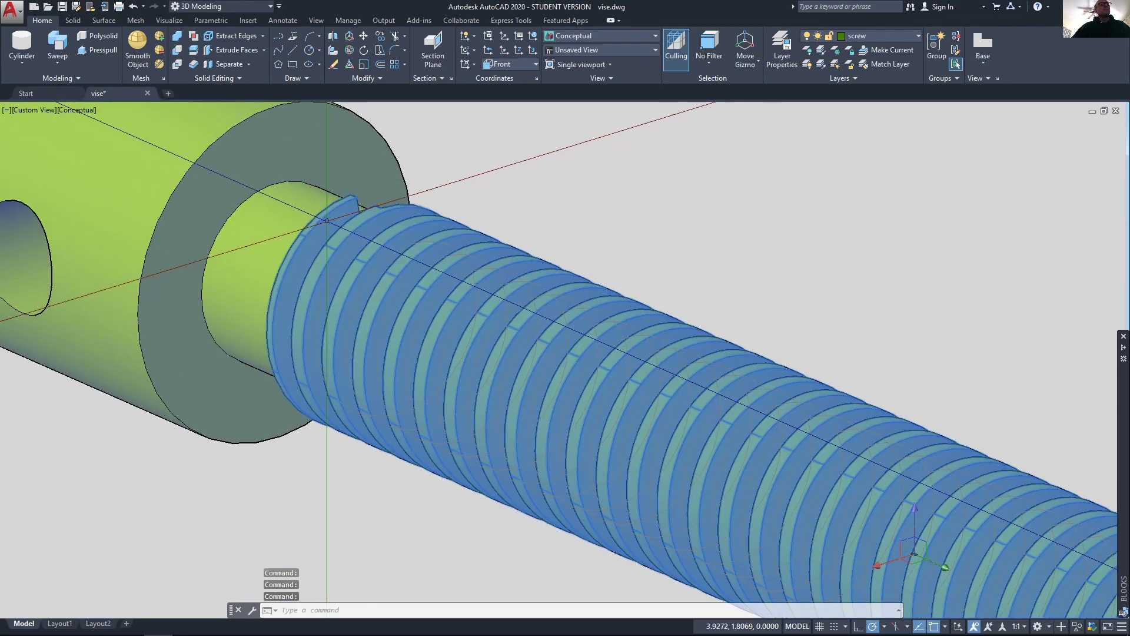
scroll(568, 357, "down", 2)
middle_click_drag(568, 357, 379, 248)
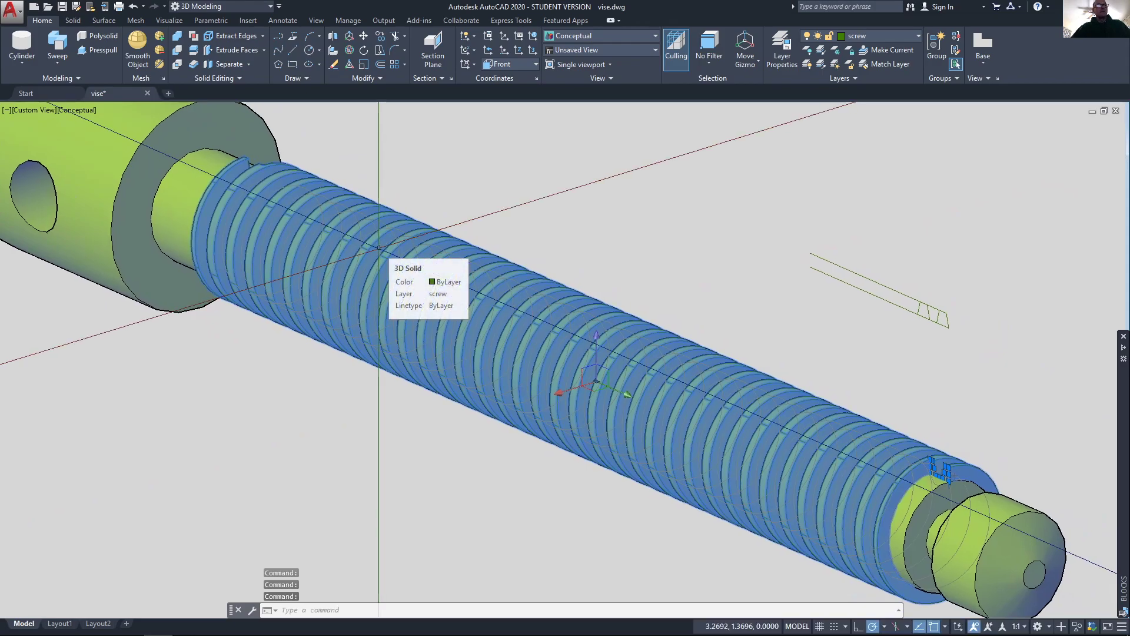
key("alt+Tab")
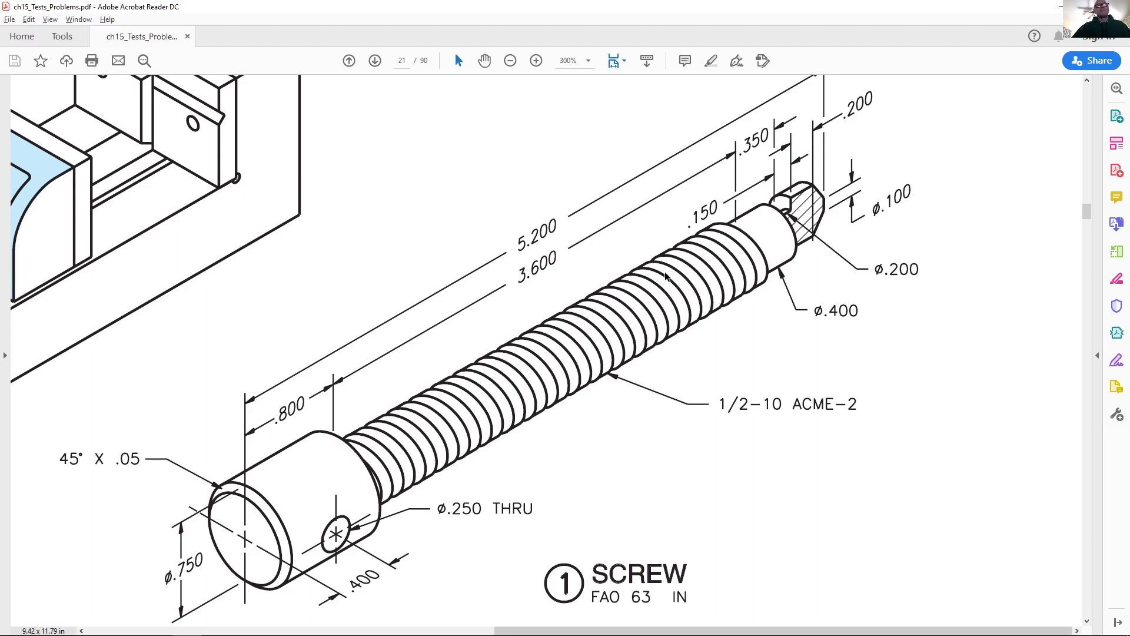
key("alt+Tab")
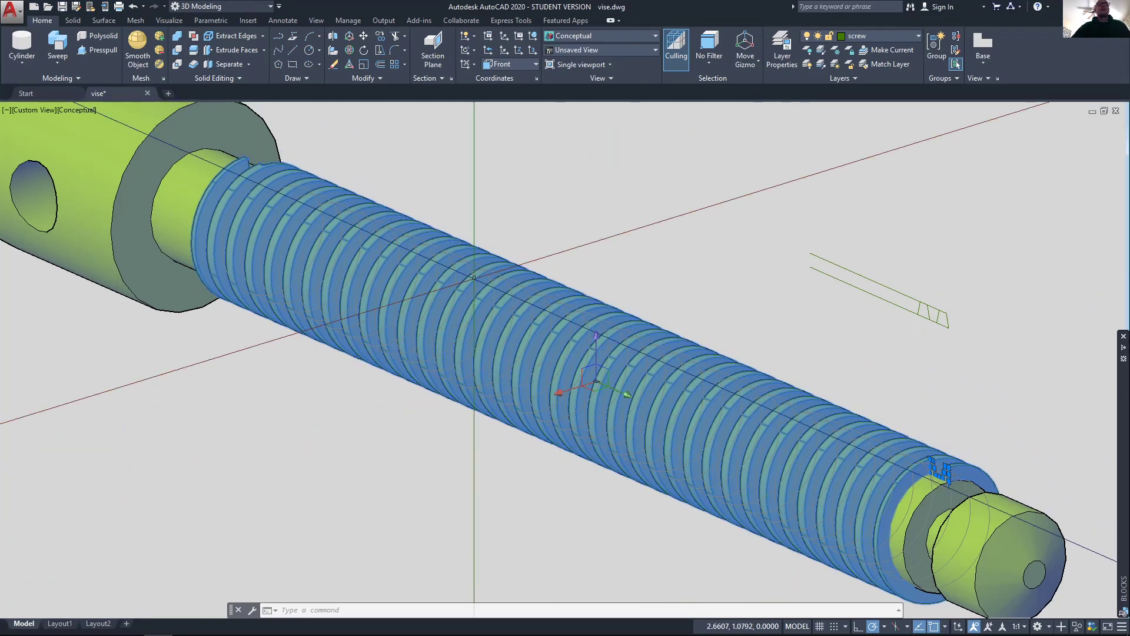
- Switch to the Right view in 2D Wireframe and zoom in on the thread end
left_click(40, 112)
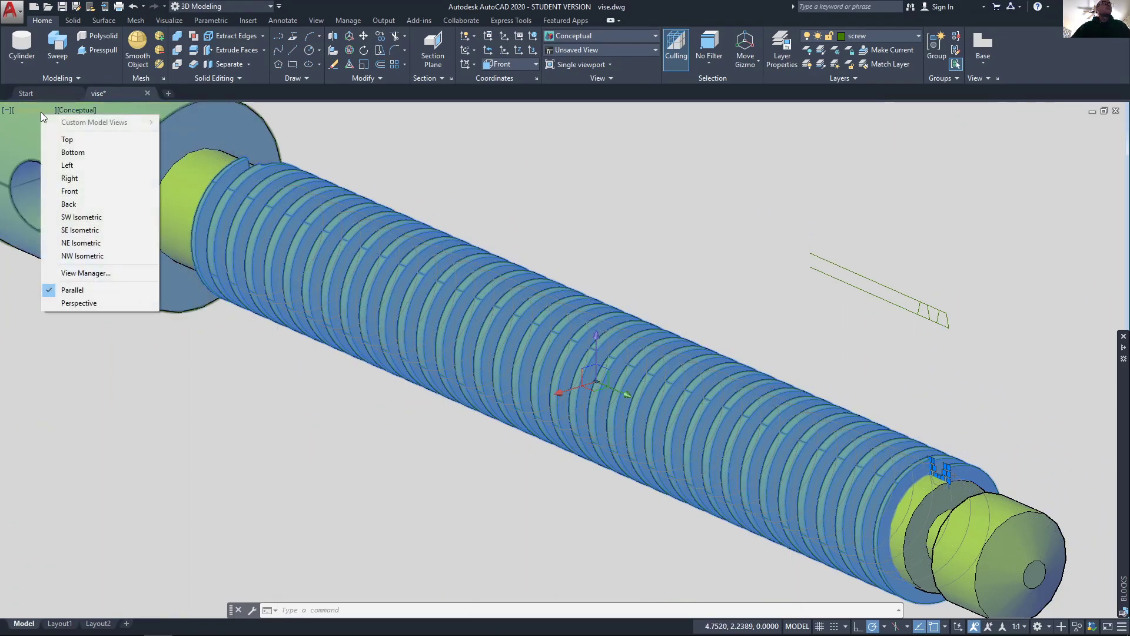
left_click(77, 178)
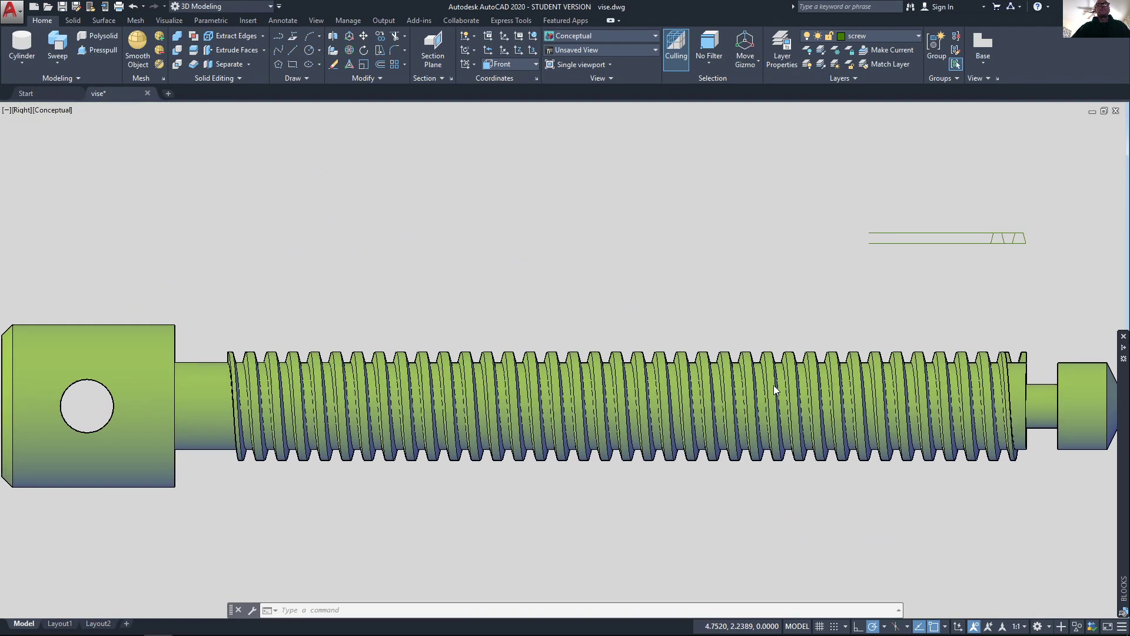
left_click(510, 64)
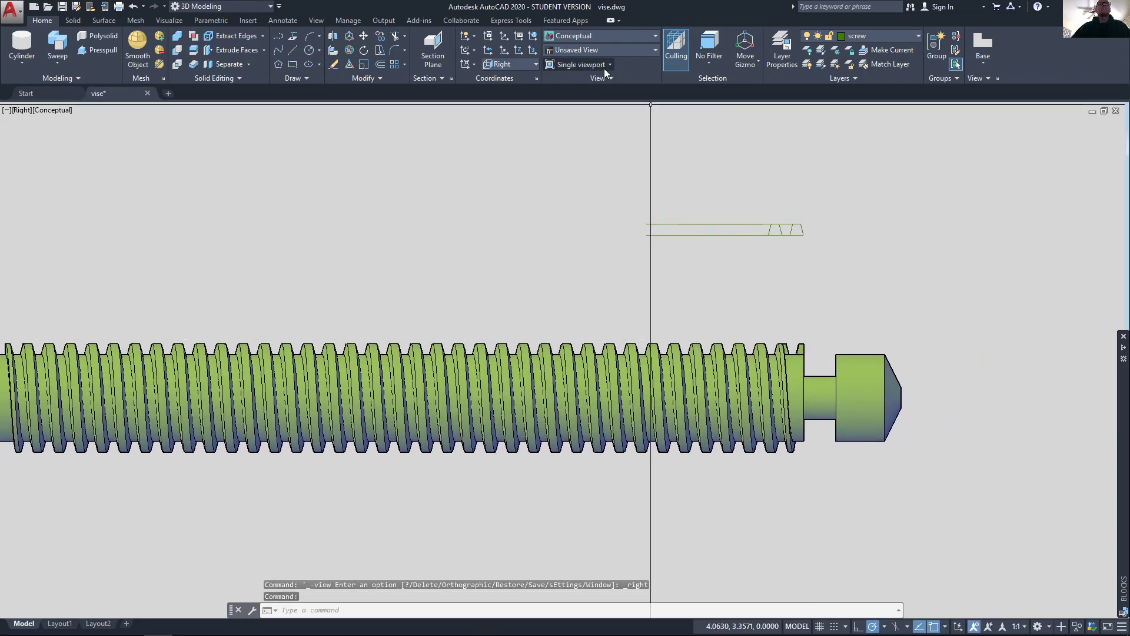
left_click(620, 35)
left_click(566, 59)
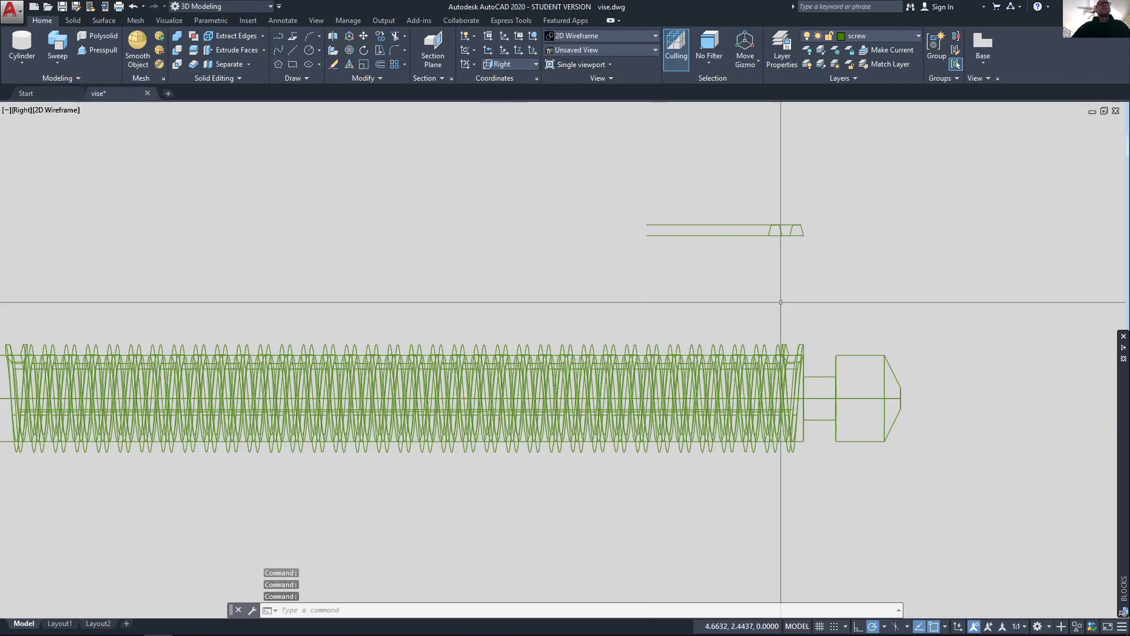
scroll(807, 352, "up", 8)
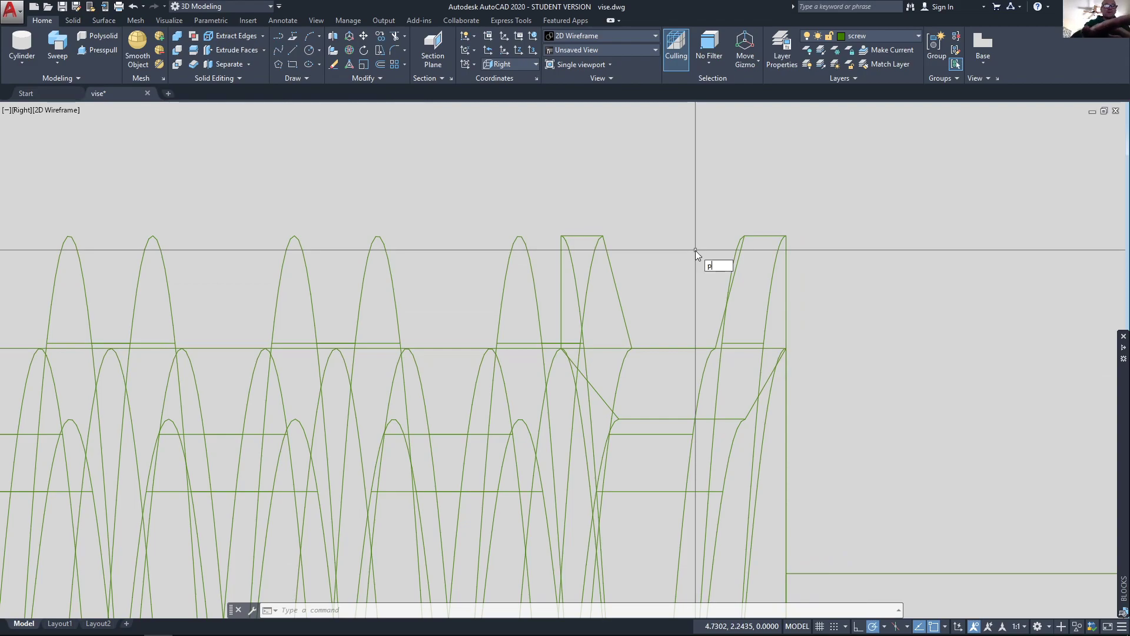
- Draw a closed four-sided polyline with one slanted edge at the thread's end, then select it
key("Return")
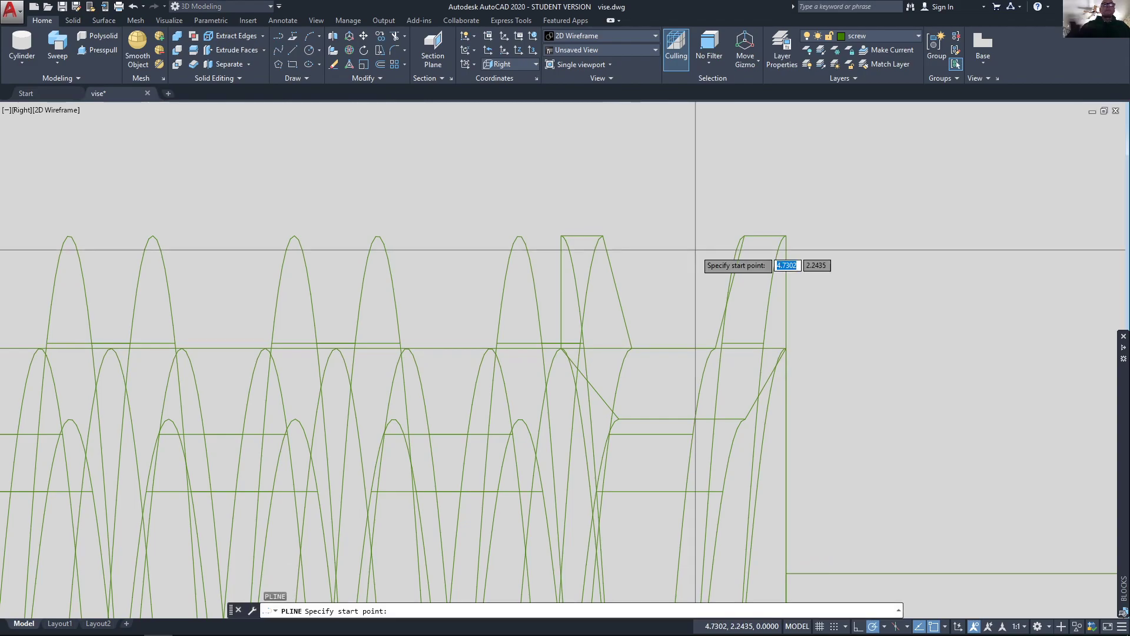
left_click(787, 347)
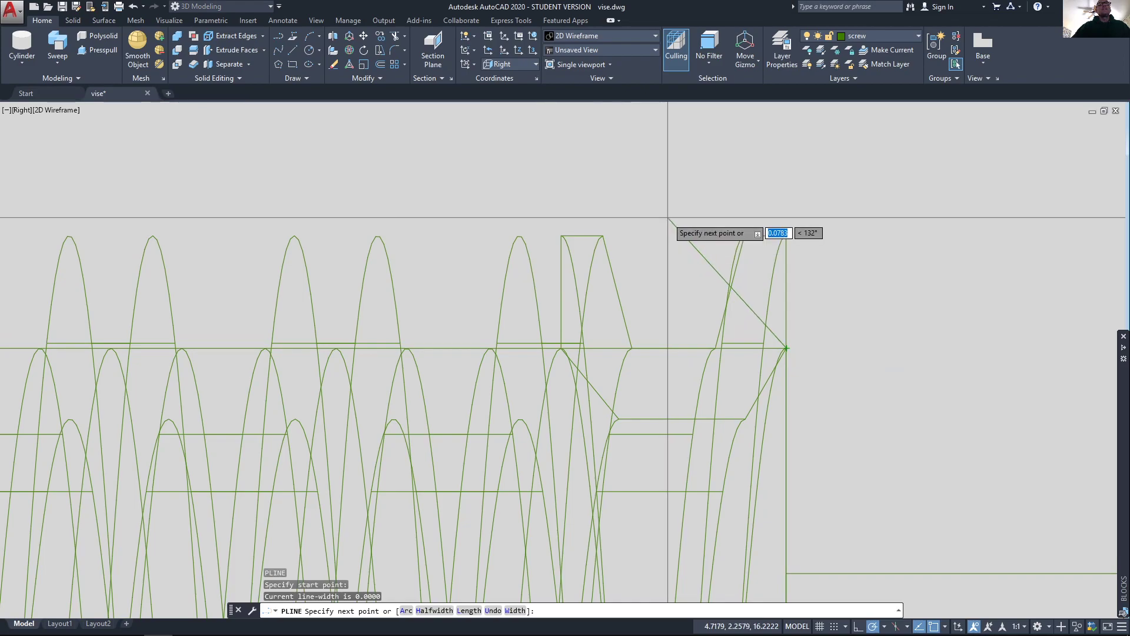
left_click(635, 197)
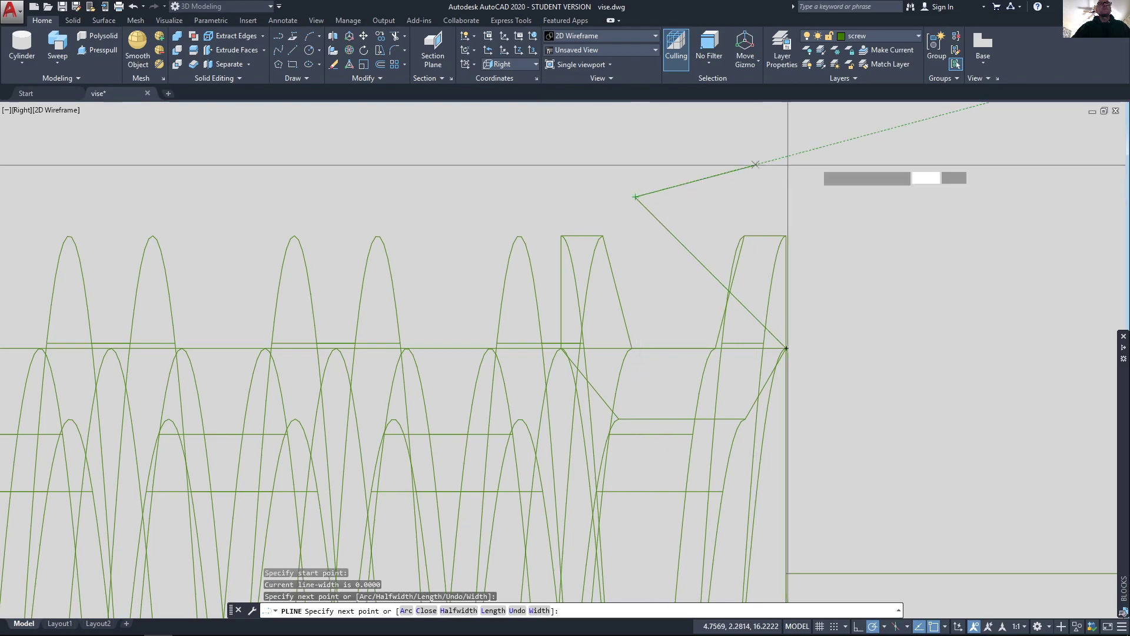
left_click(1002, 196)
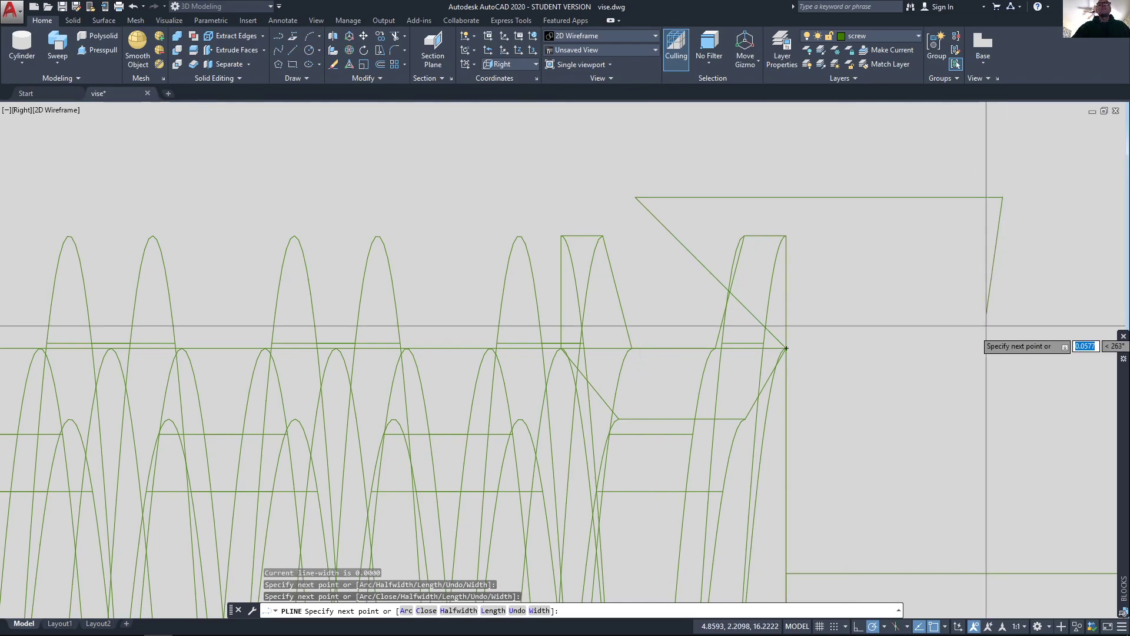
left_click(1009, 351)
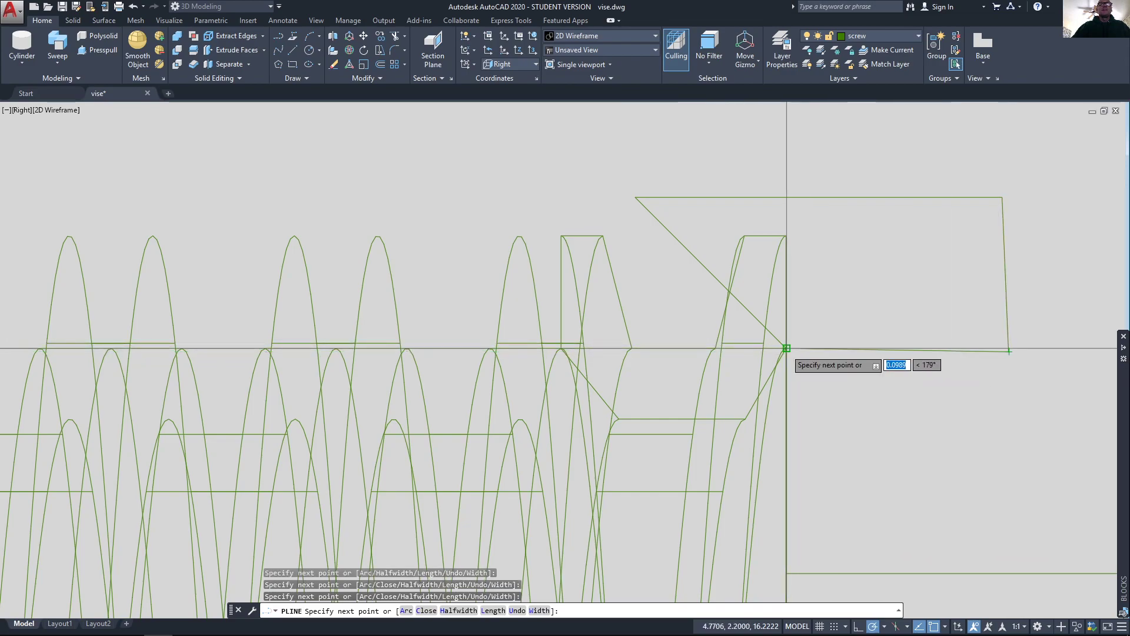
type("c")
key("Return")
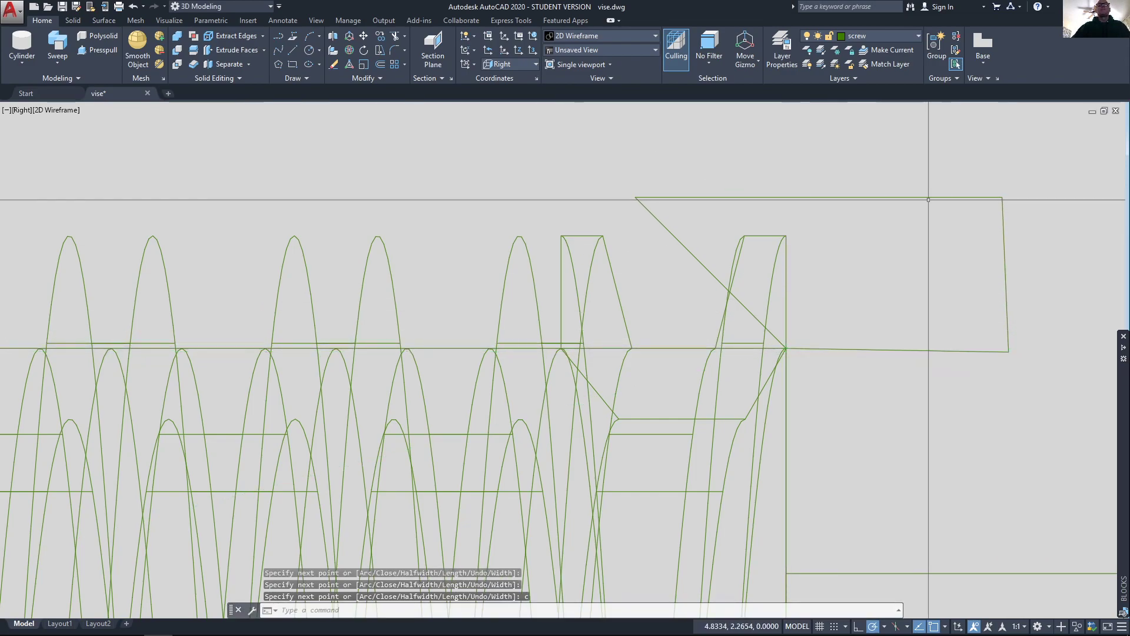
left_click(860, 349)
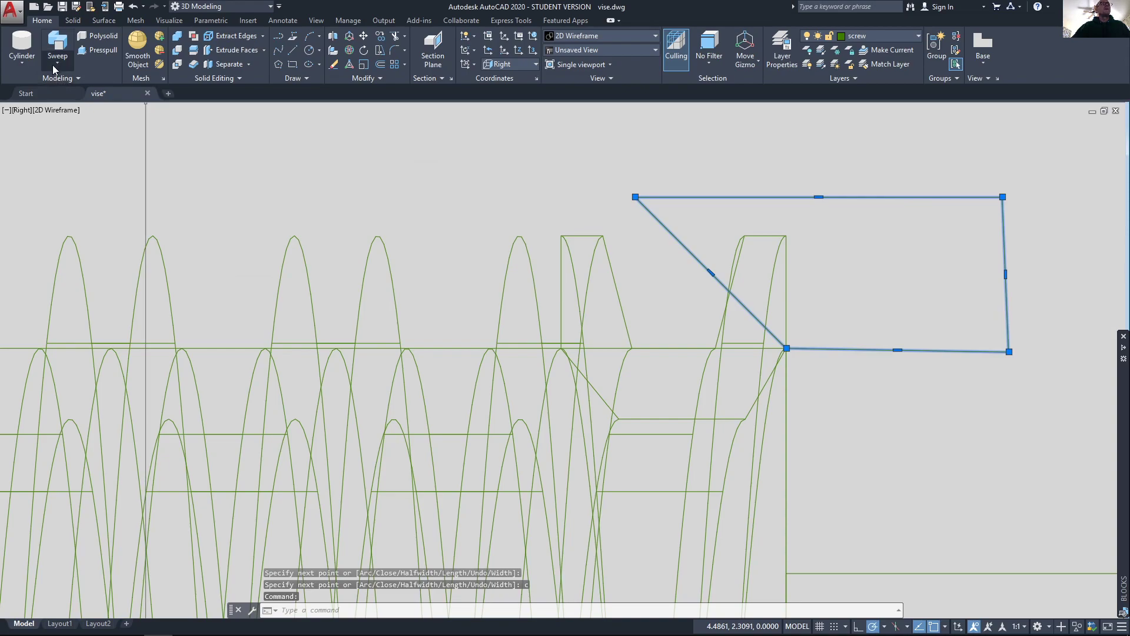
- Revolve the profile a full 360° about the screw centreline into a solid ring
left_click(73, 127)
scroll(753, 312, "down", 5)
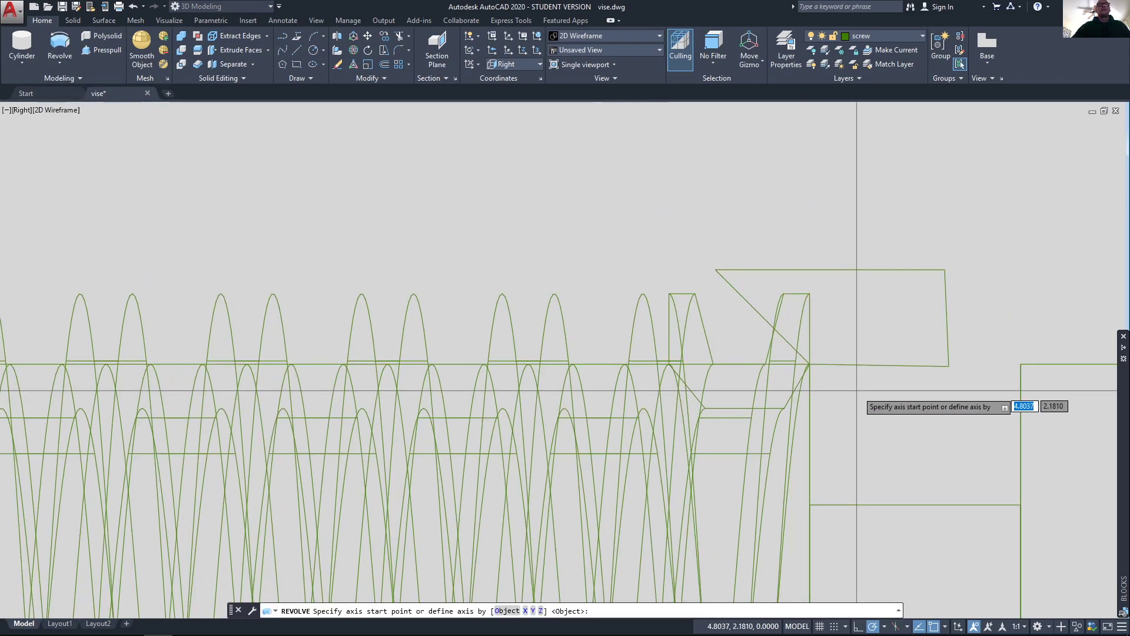
scroll(617, 217, "down", 2)
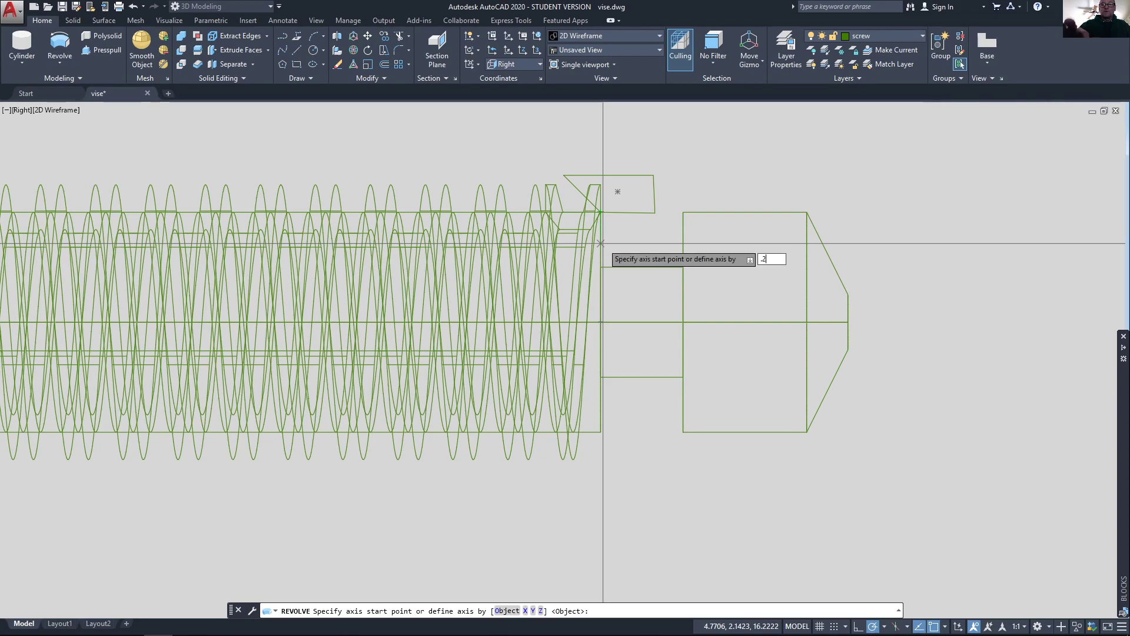
key("Return")
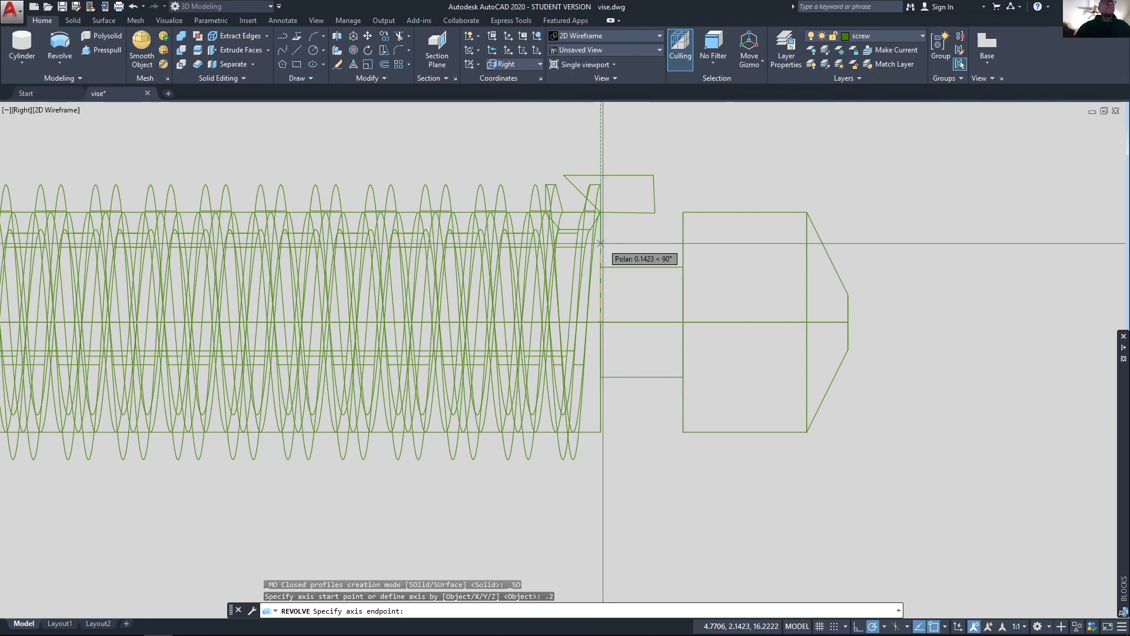
left_click(974, 322)
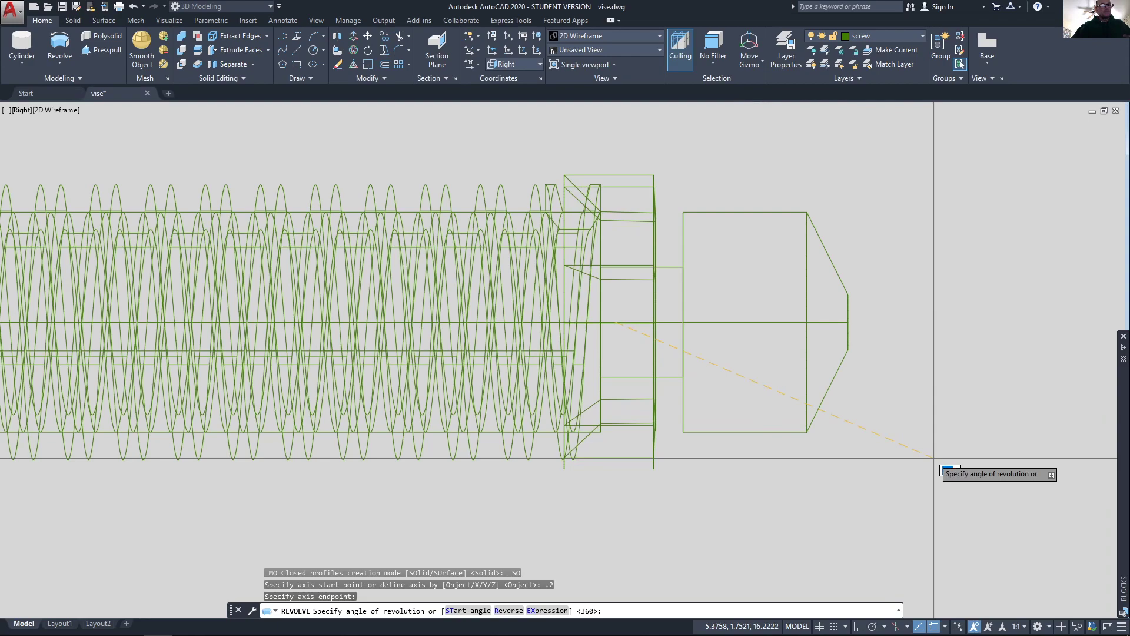
key("Return")
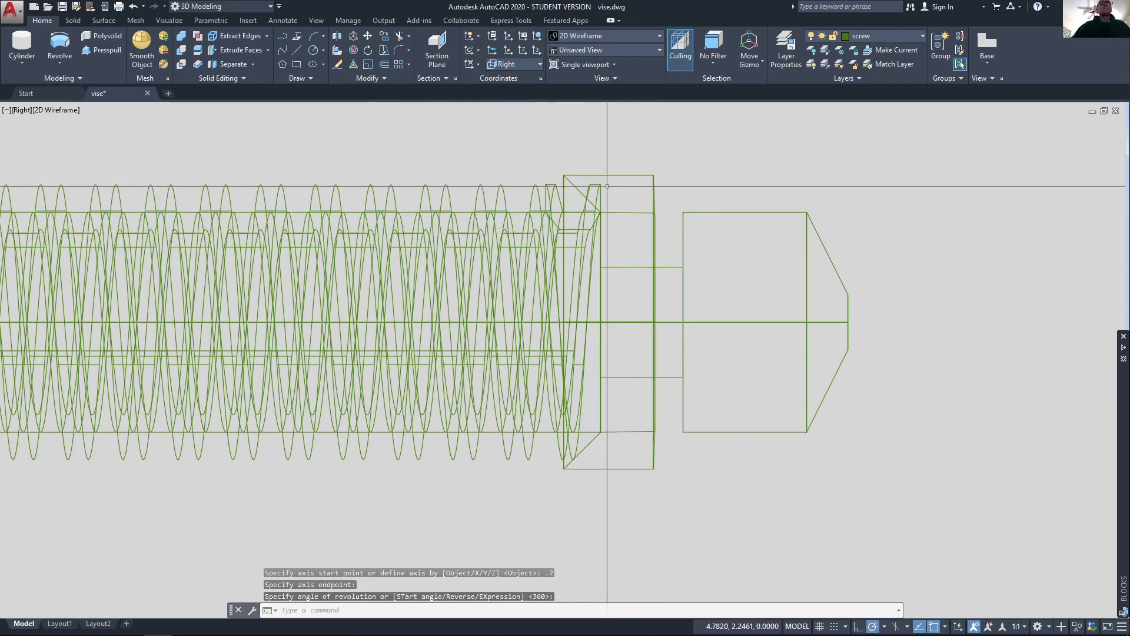
- Subtract the revolved ring from the thread solid to chamfer the thread start
left_click(184, 48)
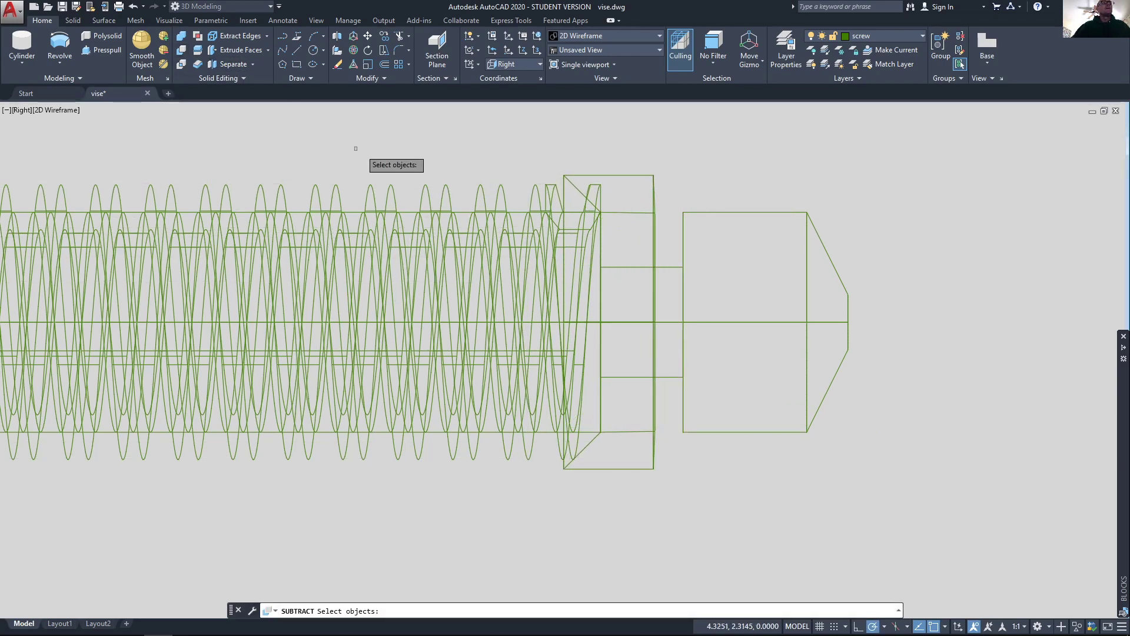
left_click(444, 187)
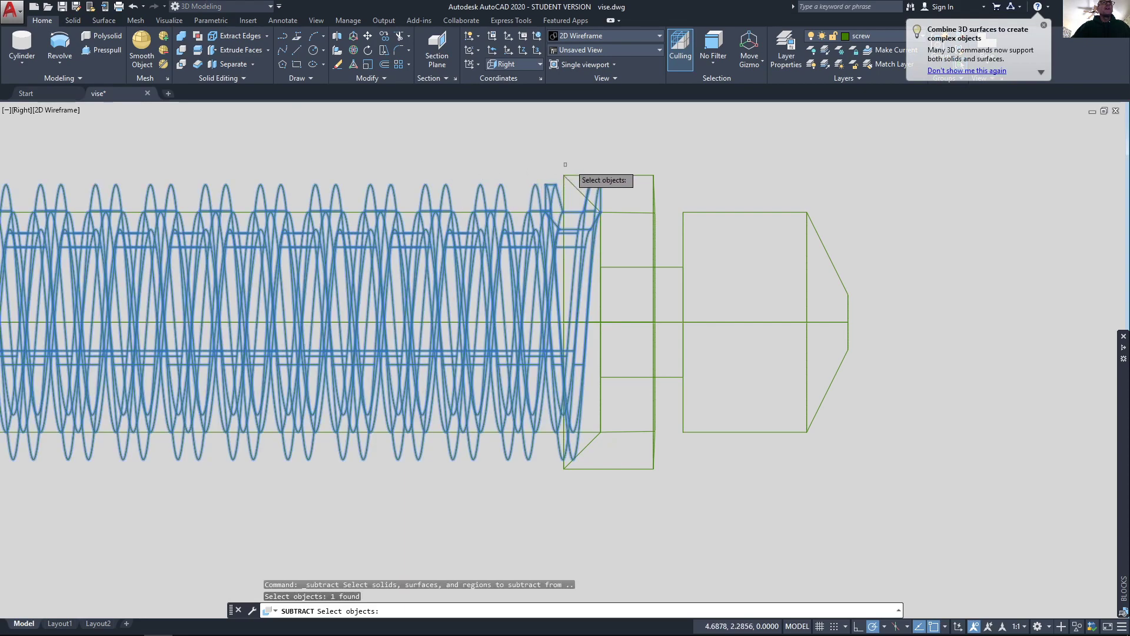
key("Return")
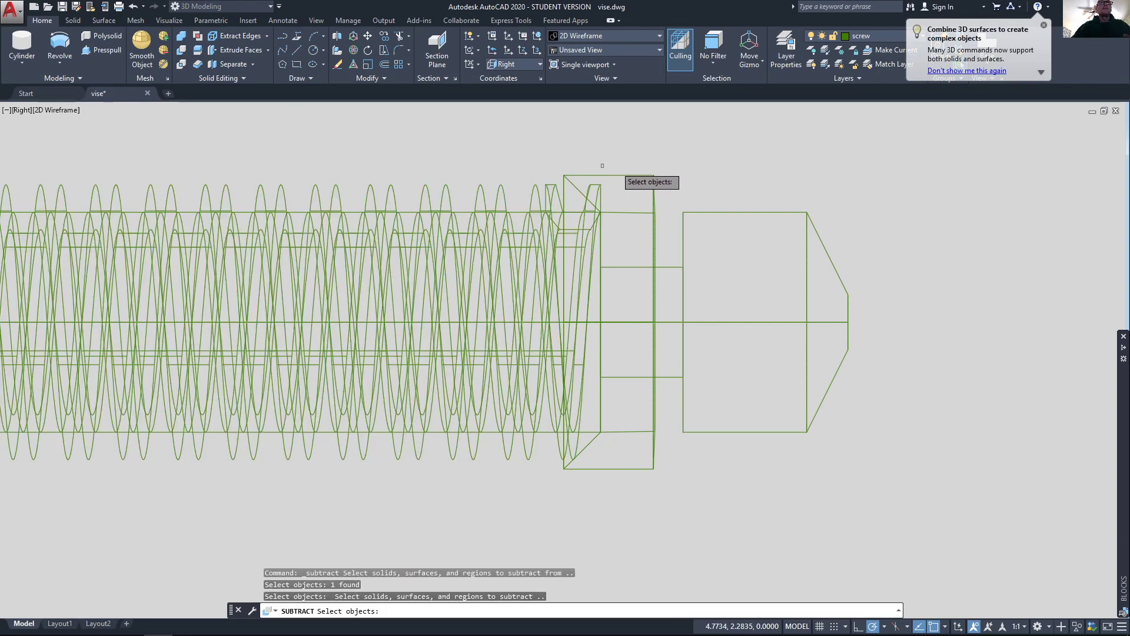
left_click(642, 174)
key("Return")
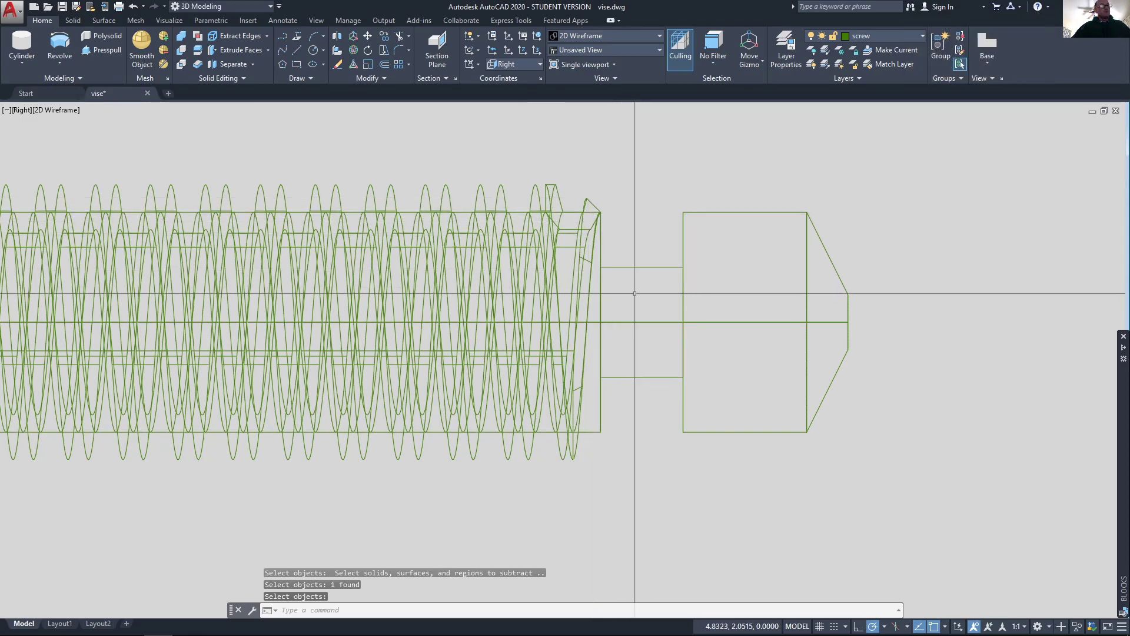
- Orbit into a 3D view in Conceptual style to inspect the chamfered thread end
middle_click_drag(647, 320, 589, 406, "shift")
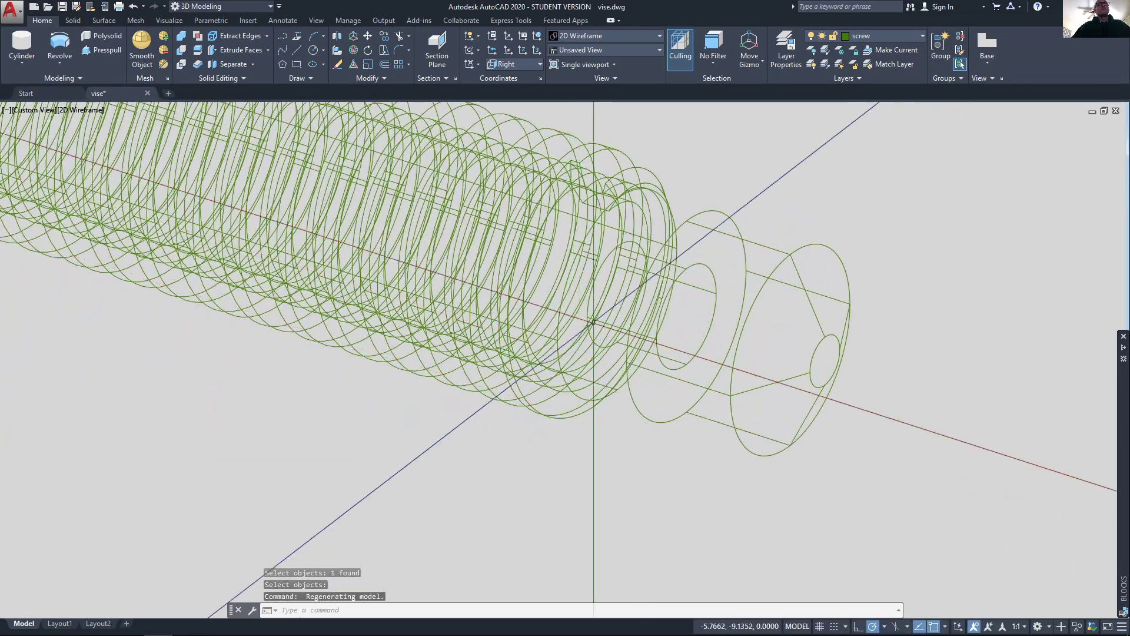
scroll(631, 193, "up", 3)
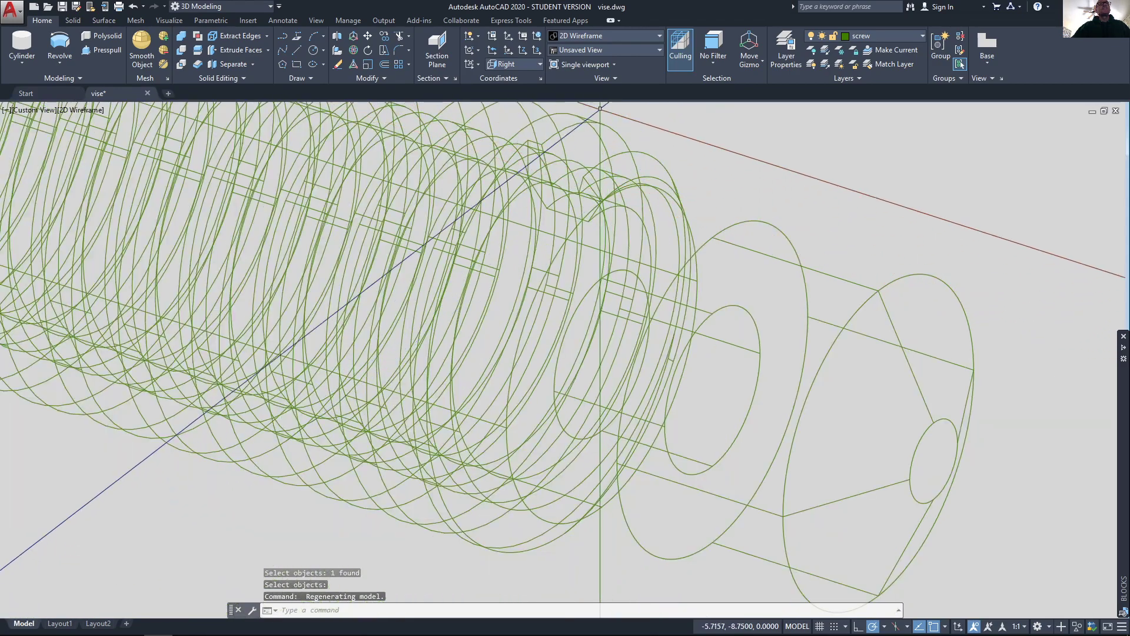
left_click(592, 33)
left_click(613, 63)
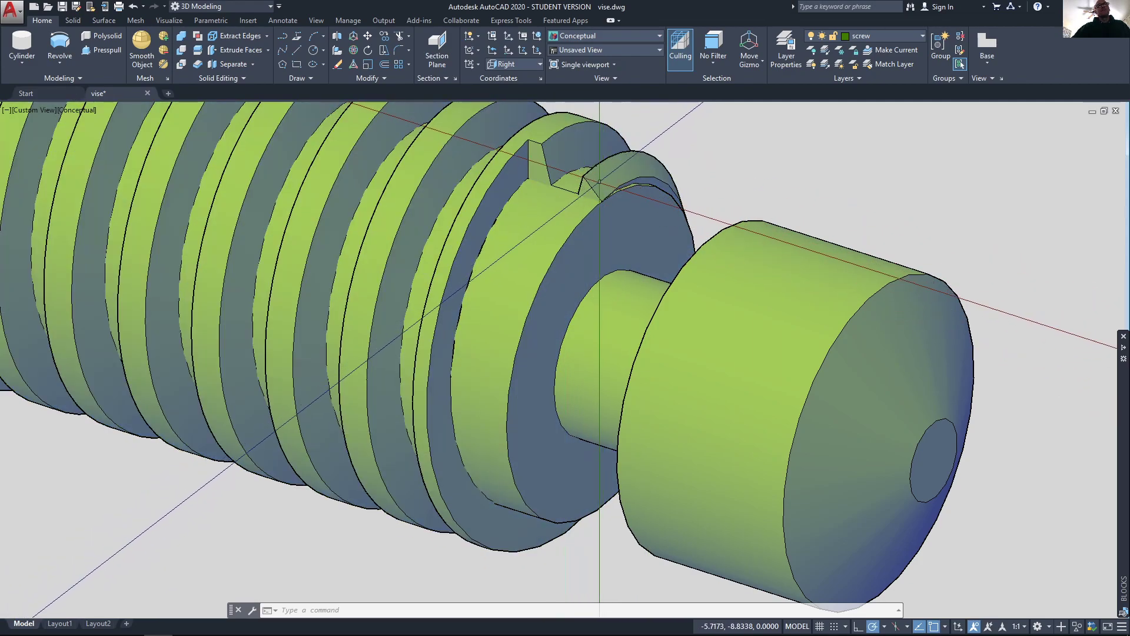
scroll(602, 322, "down", 4)
middle_click_drag(602, 323, 882, 482)
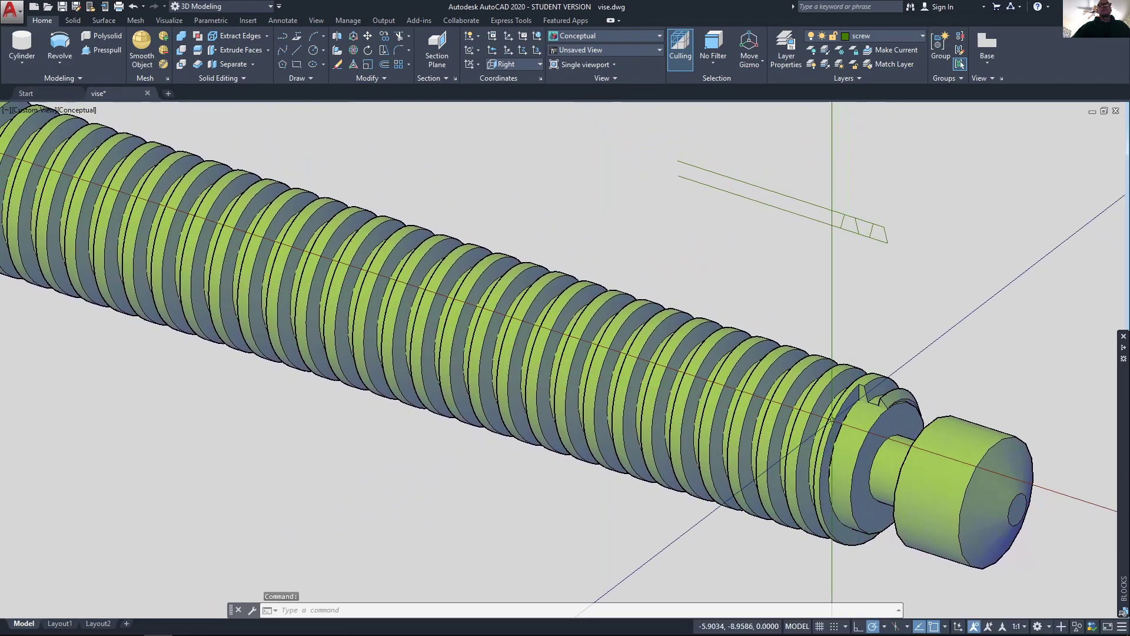
- Move the thread solid 0.35 units along the shaft with the M command
left_click(822, 277)
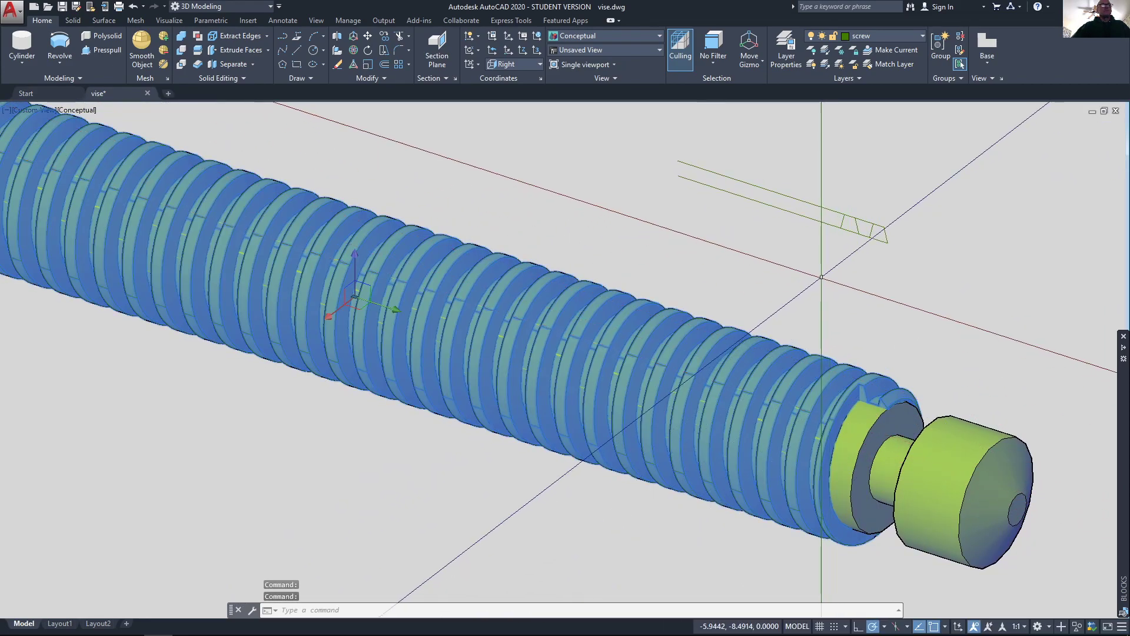
type("m")
key("Return")
left_click(823, 276)
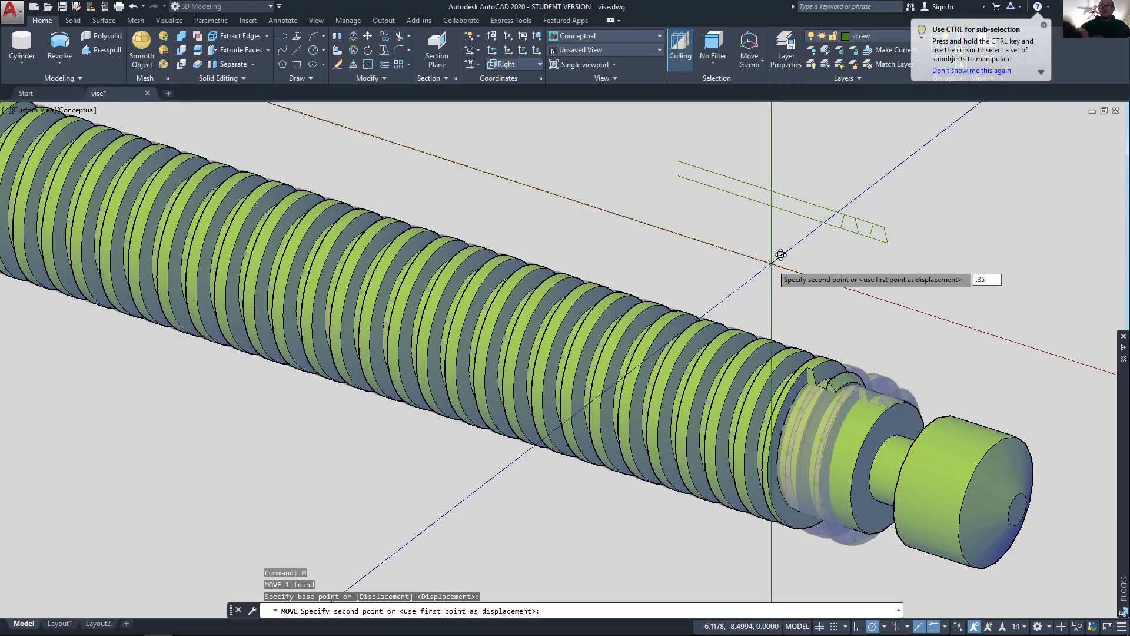
type(".35")
key("Return")
scroll(677, 330, "down", 3)
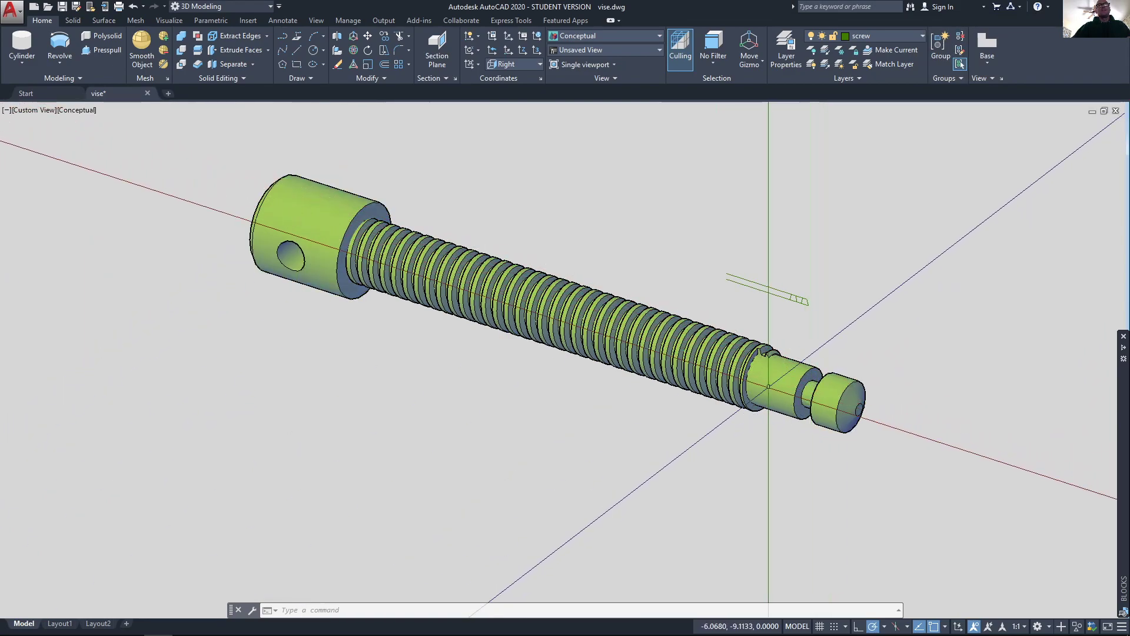
- Union the head, remaining shaft parts and thread into a single solid
left_click(182, 40)
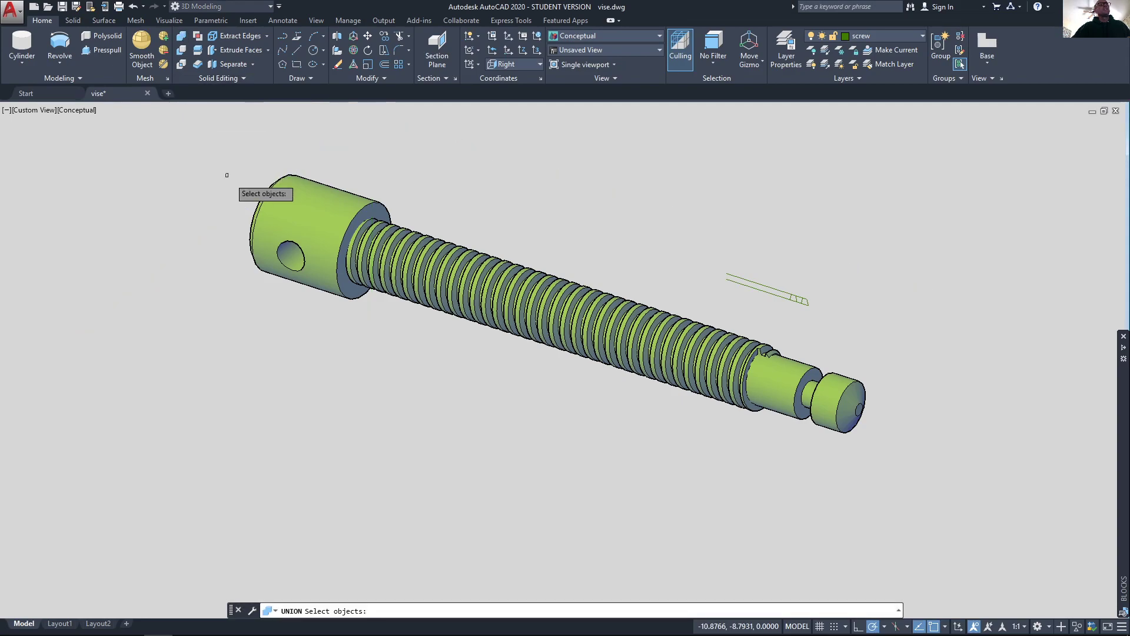
left_click(216, 144)
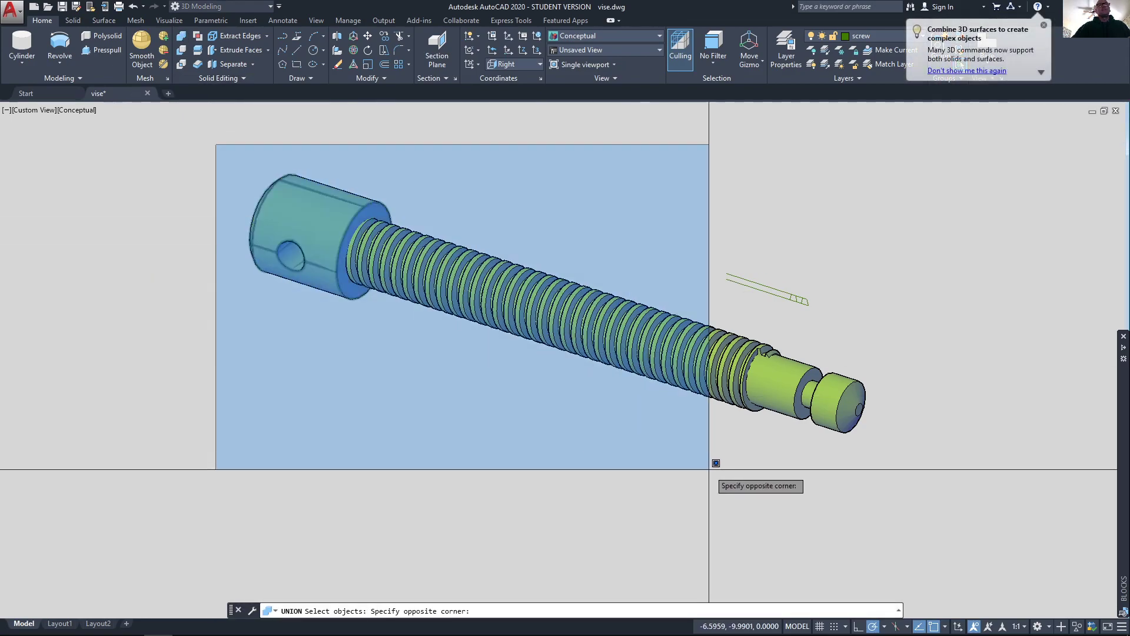
left_click(716, 463)
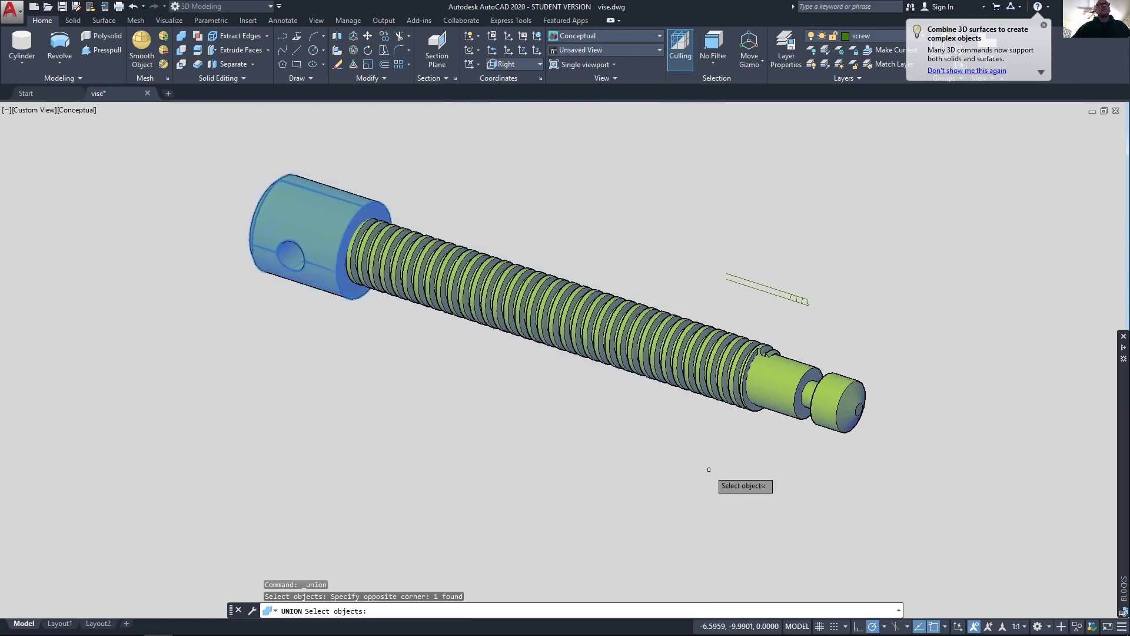
left_click(882, 465)
left_click(671, 336)
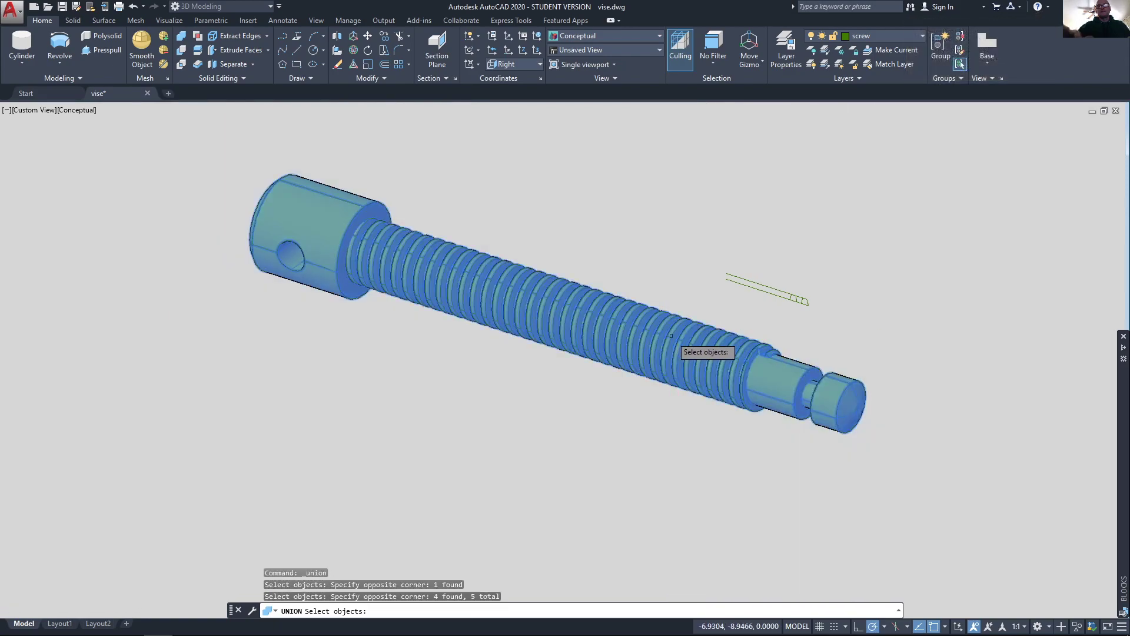
key("Return")
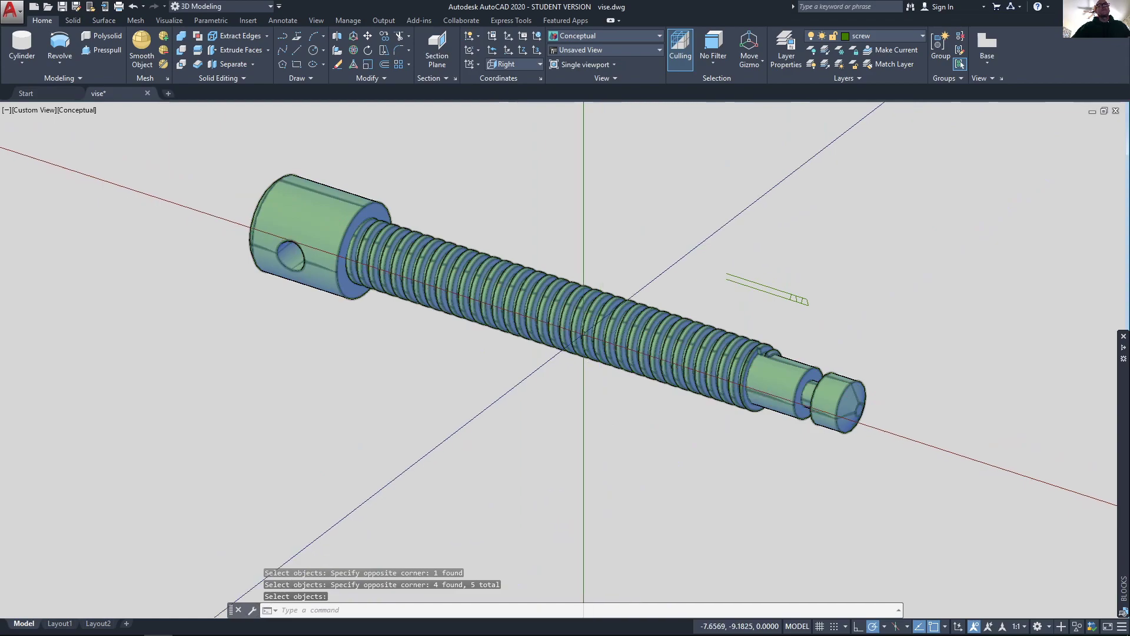